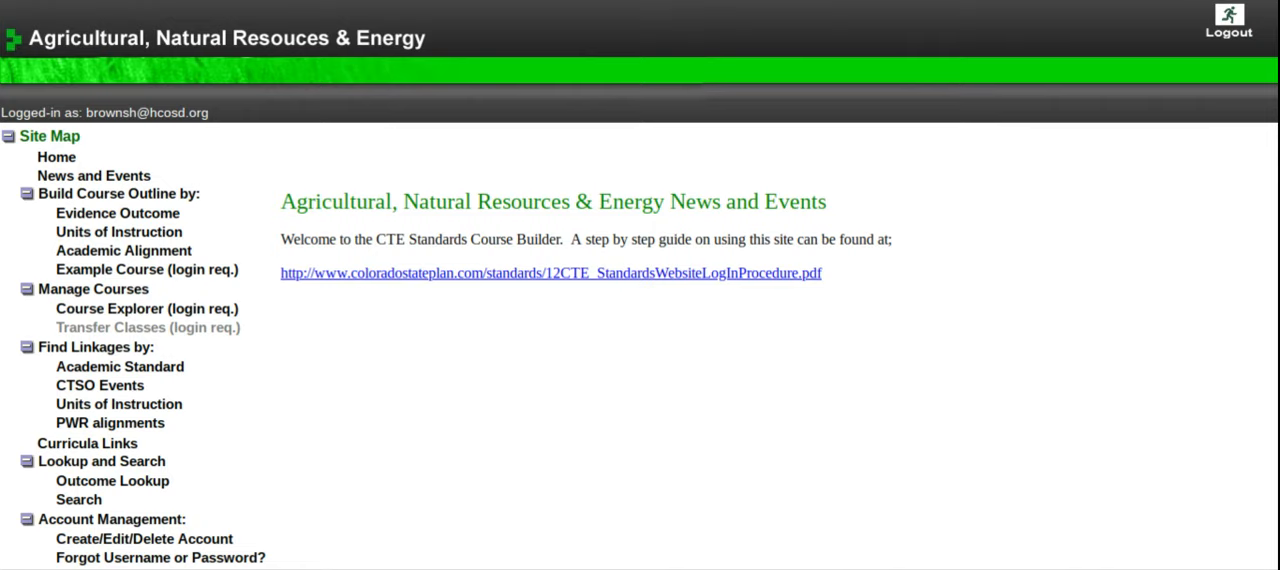
Step: Open the page for building a course outline by Units of Instruction
{"action": "scroll", "coordinate": [517, 342], "scroll_direction": "down", "scroll_amount": 3}
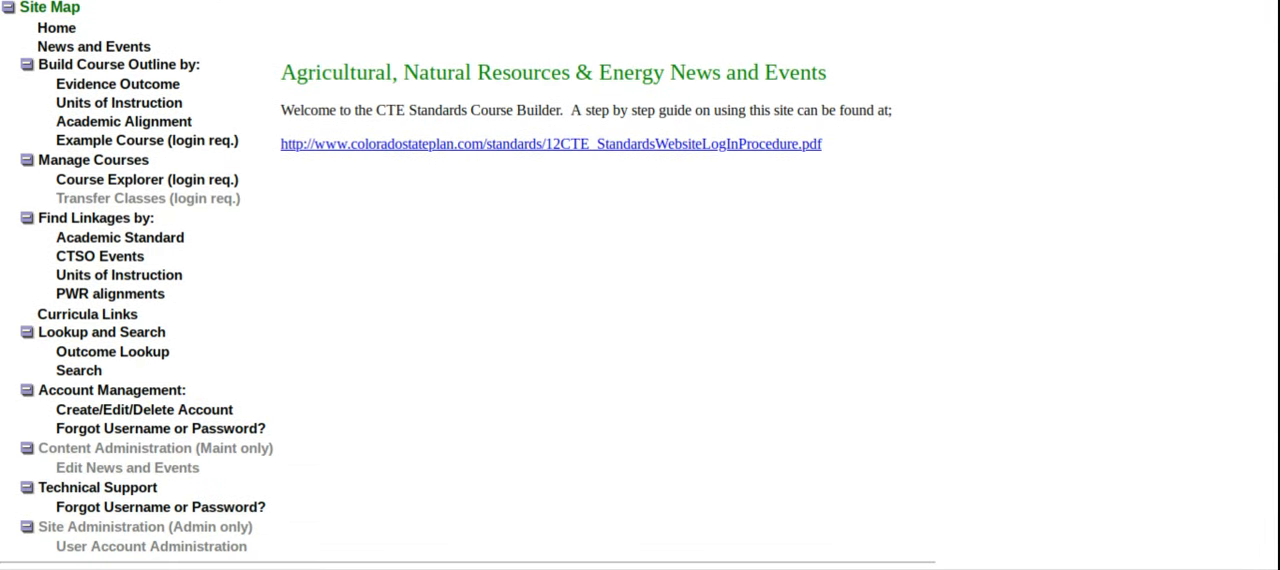
{"action": "scroll", "coordinate": [517, 343], "scroll_direction": "up", "scroll_amount": 1}
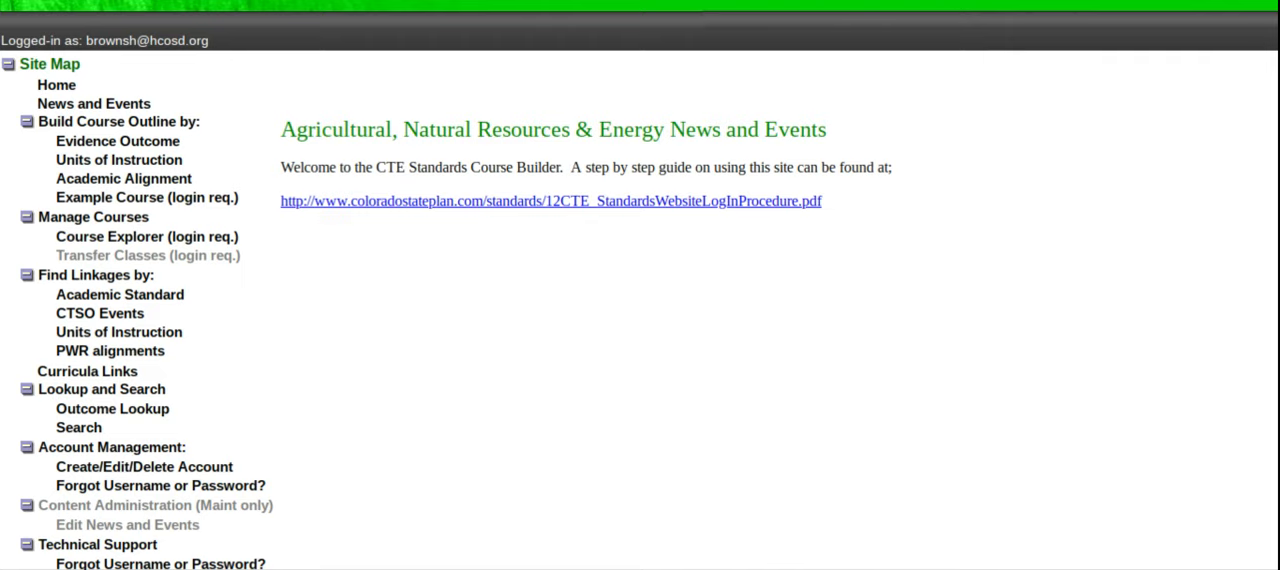
{"action": "left_click", "coordinate": [146, 163]}
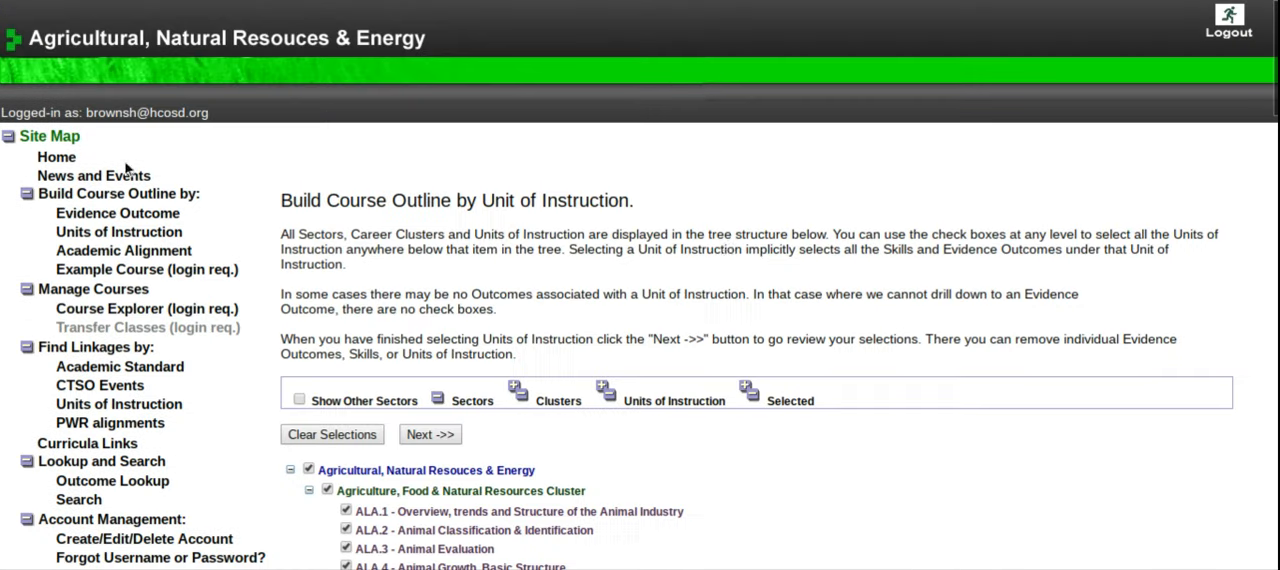
Step: Examine the full list of units of instruction under the Agriculture, Food & Natural Resources Cluster
{"action": "scroll", "coordinate": [715, 260], "scroll_direction": "down", "scroll_amount": 2}
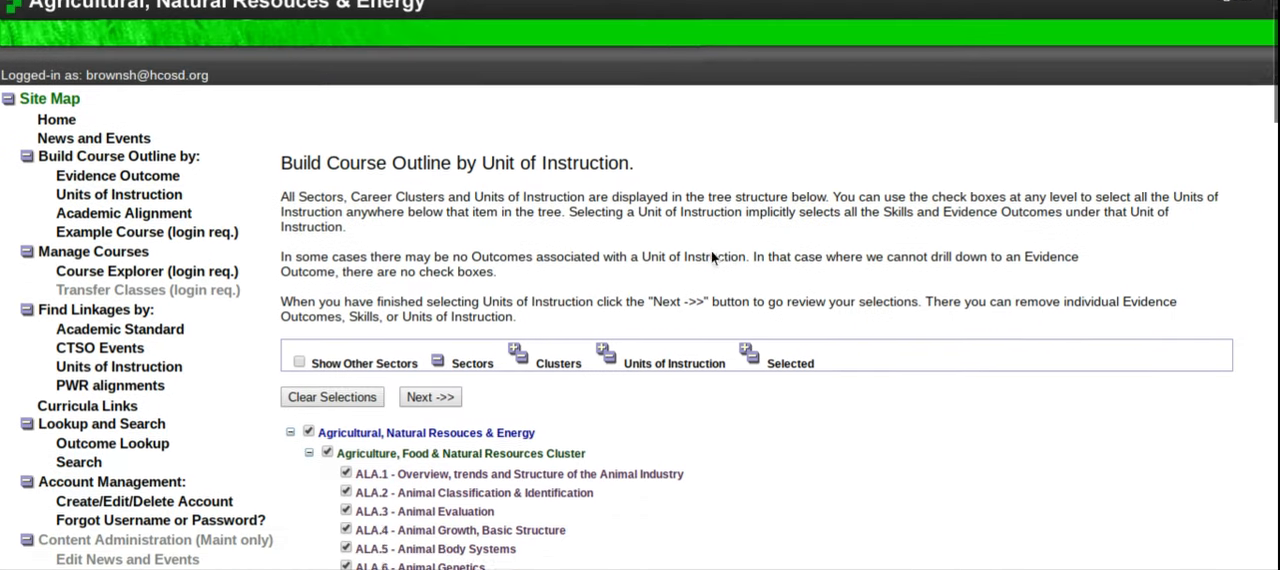
{"action": "scroll", "coordinate": [770, 260], "scroll_direction": "down", "scroll_amount": 2}
{"action": "scroll", "coordinate": [612, 316], "scroll_direction": "down", "scroll_amount": 3}
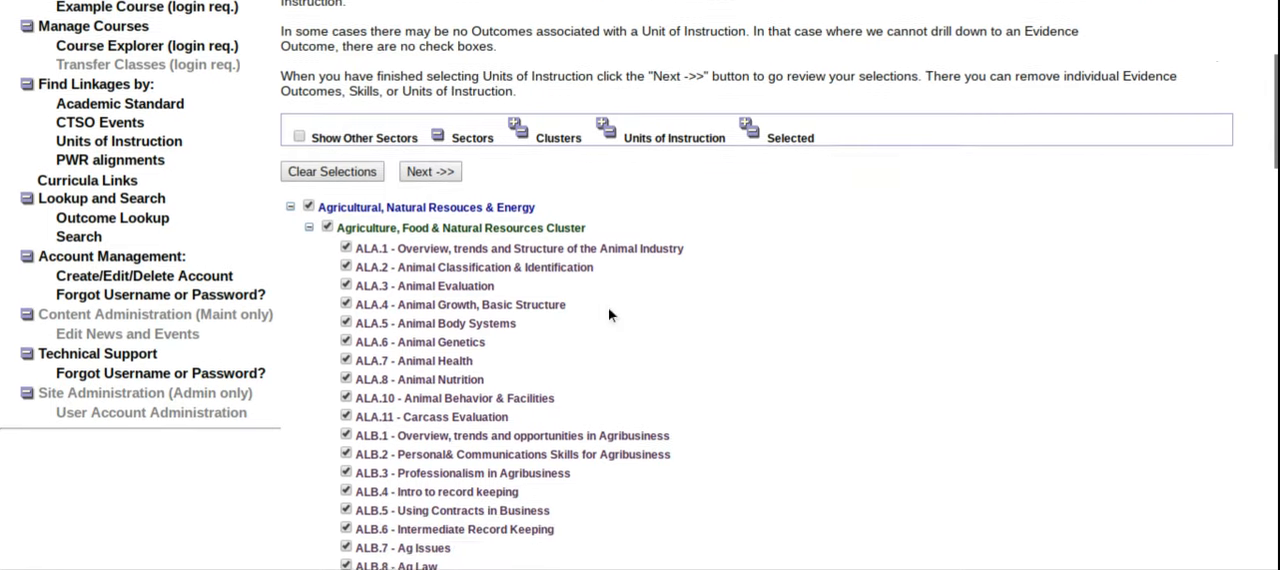
{"action": "scroll", "coordinate": [480, 200], "scroll_direction": "down", "scroll_amount": 1}
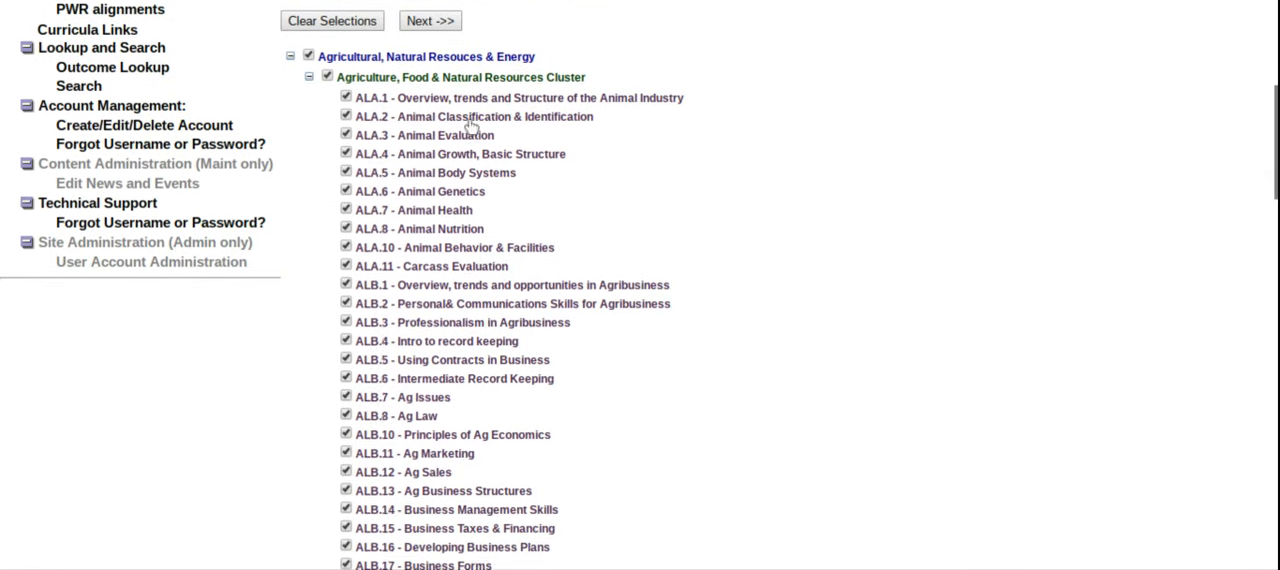
{"action": "scroll", "coordinate": [470, 110], "scroll_direction": "down", "scroll_amount": 10}
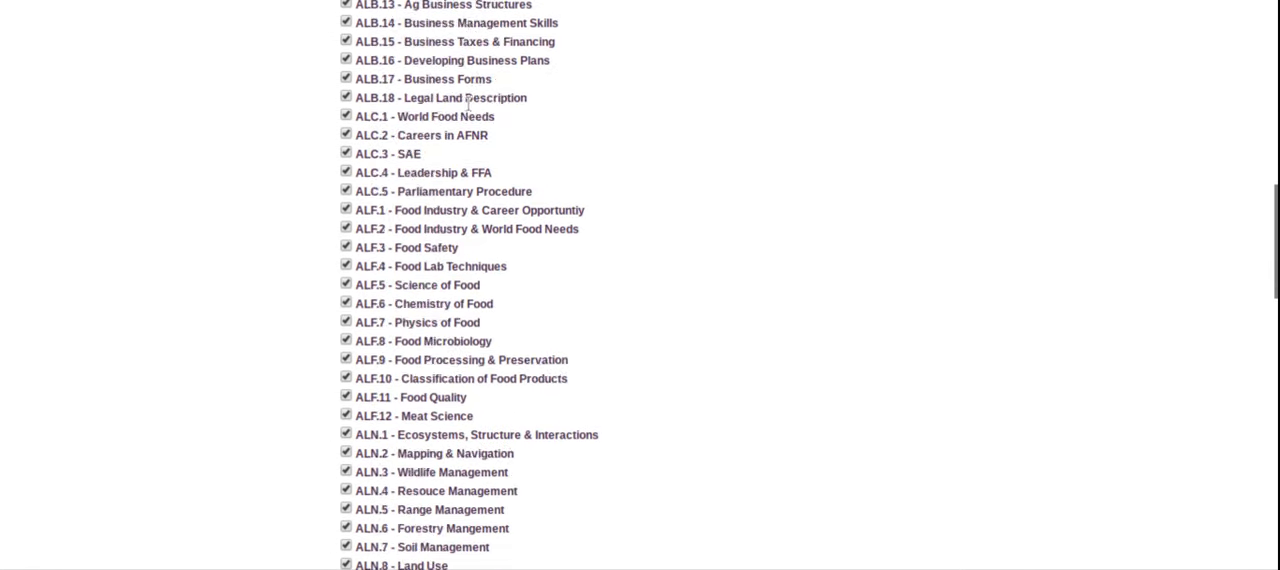
{"action": "scroll", "coordinate": [620, 282], "scroll_direction": "down", "scroll_amount": 14}
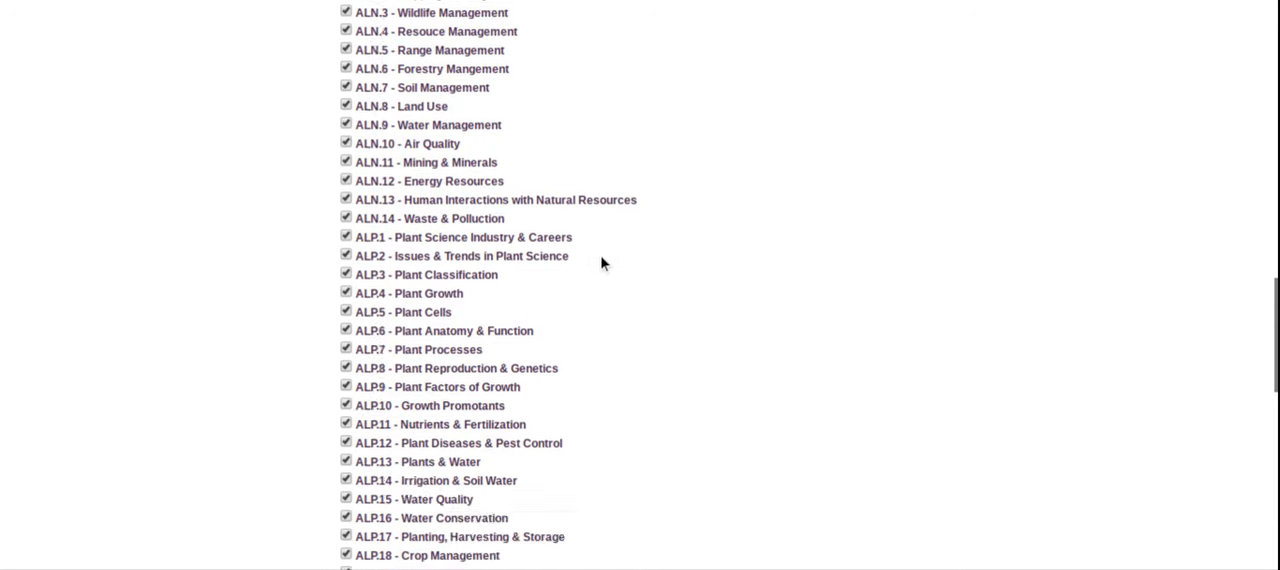
{"action": "scroll", "coordinate": [600, 263], "scroll_direction": "down", "scroll_amount": 4}
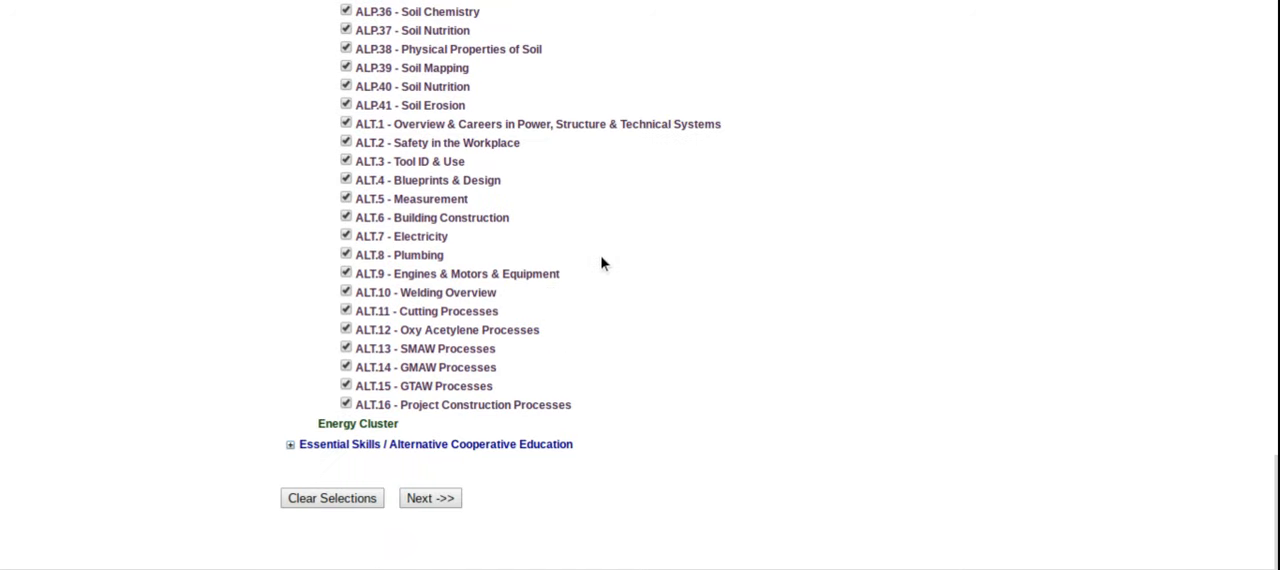
{"action": "scroll", "coordinate": [600, 263], "scroll_direction": "up", "scroll_amount": 20}
{"action": "scroll", "coordinate": [603, 263], "scroll_direction": "up", "scroll_amount": 7}
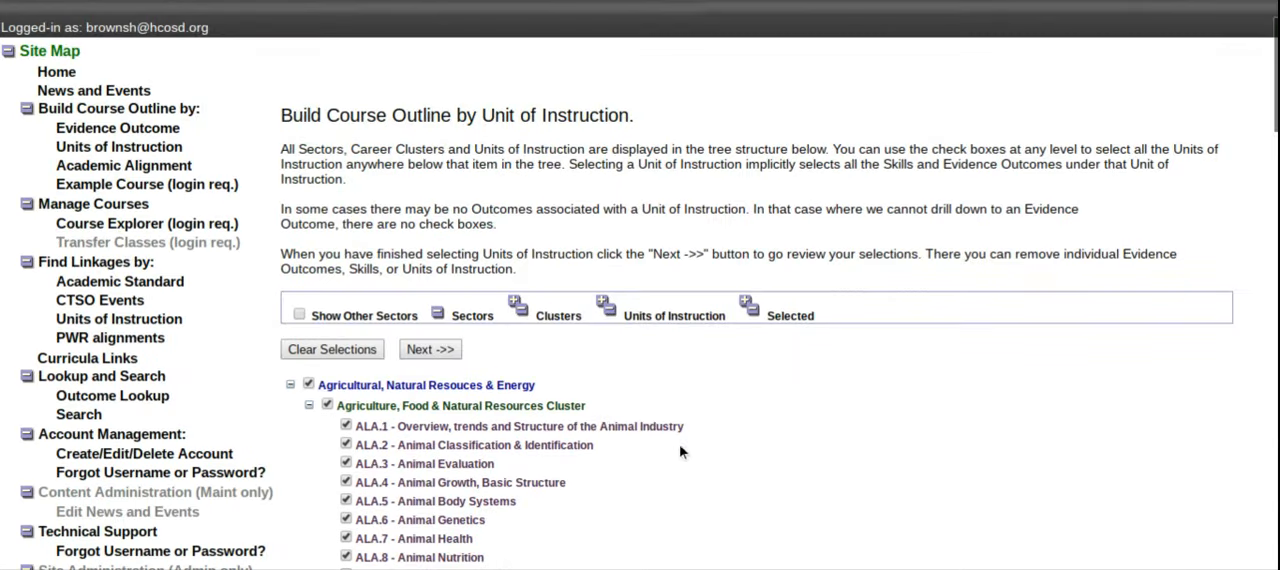
{"action": "scroll", "coordinate": [687, 455], "scroll_direction": "down", "scroll_amount": 4}
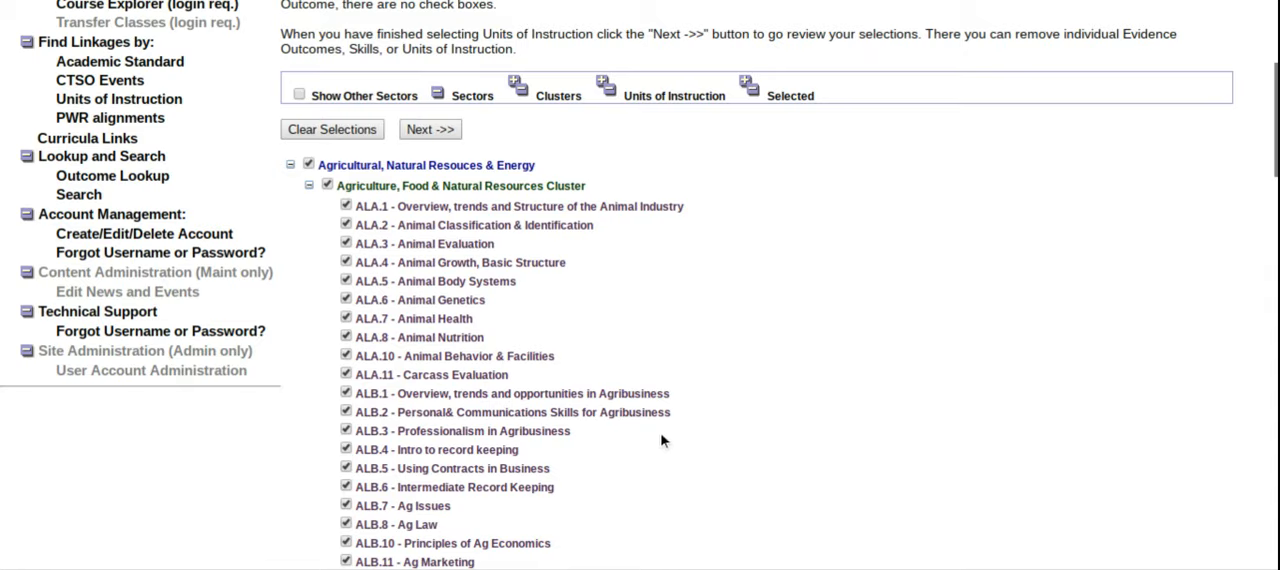
{"action": "scroll", "coordinate": [650, 410], "scroll_direction": "down", "scroll_amount": 1}
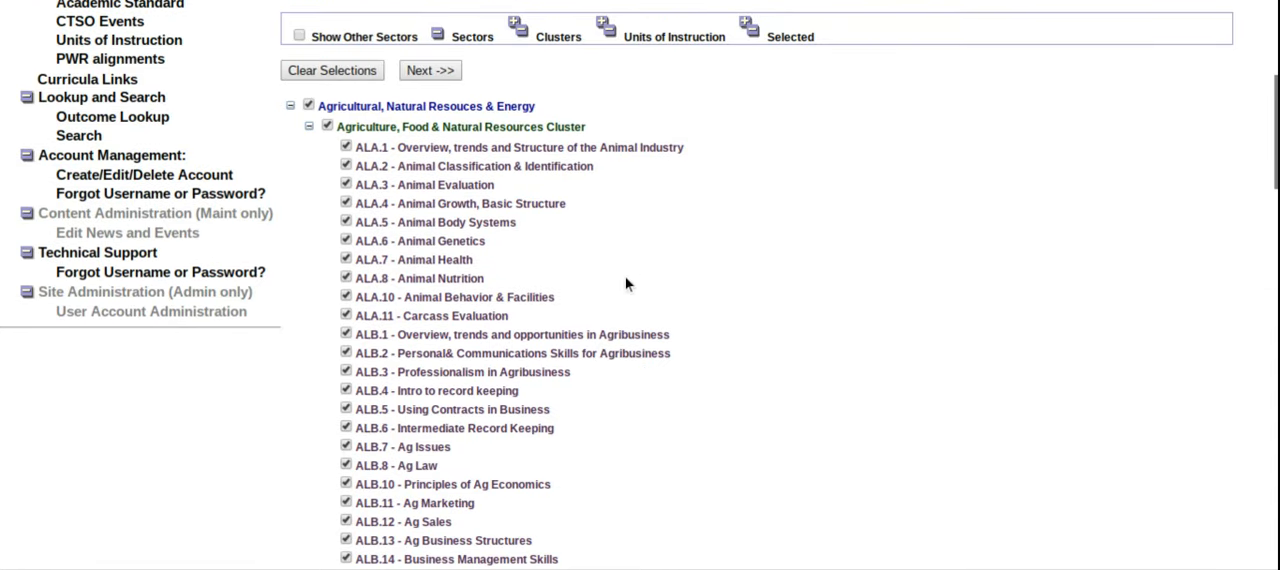
{"action": "scroll", "coordinate": [623, 265], "scroll_direction": "down", "scroll_amount": 6}
{"action": "scroll", "coordinate": [623, 265], "scroll_direction": "down", "scroll_amount": 13}
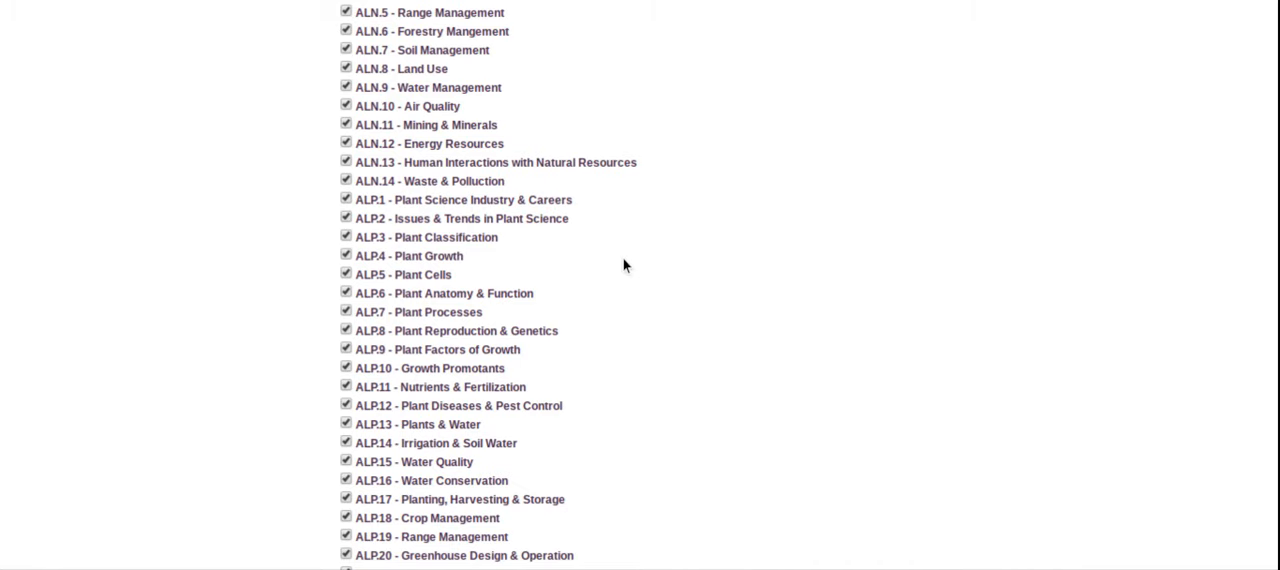
{"action": "scroll", "coordinate": [623, 265], "scroll_direction": "down", "scroll_amount": 11}
{"action": "scroll", "coordinate": [615, 268], "scroll_direction": "up", "scroll_amount": 10}
{"action": "scroll", "coordinate": [608, 264], "scroll_direction": "up", "scroll_amount": 17}
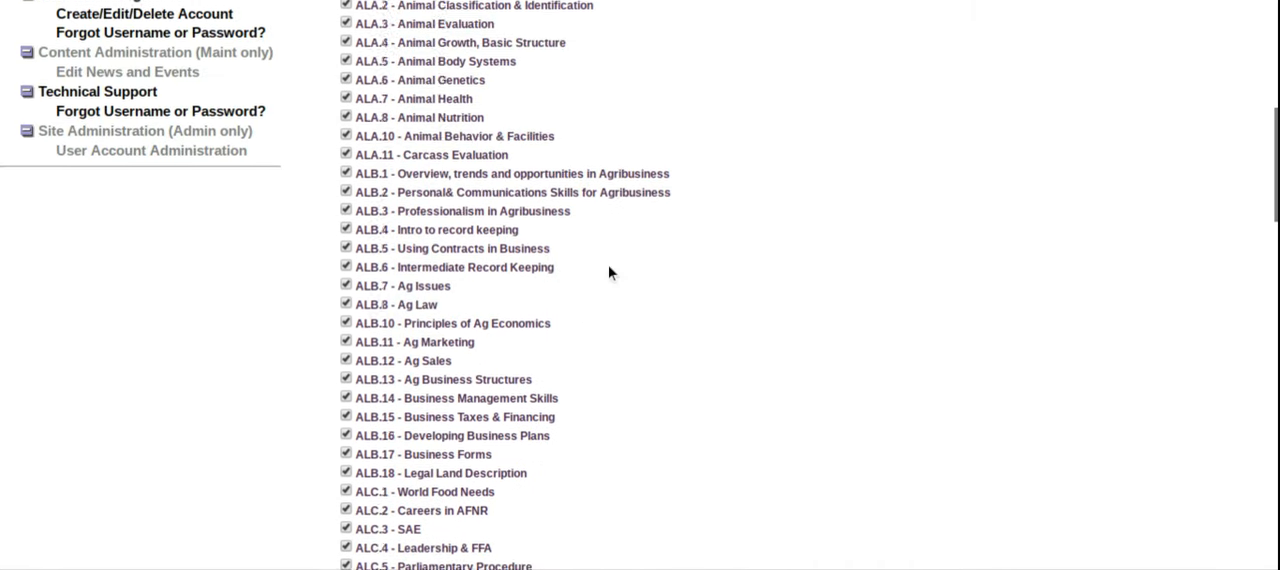
{"action": "scroll", "coordinate": [608, 270], "scroll_direction": "up", "scroll_amount": 3}
Step: Deselect units ALT.6 Building Construction through ALT.16 Project Construction Processes from the course outline
{"action": "scroll", "coordinate": [574, 303], "scroll_direction": "down", "scroll_amount": 2}
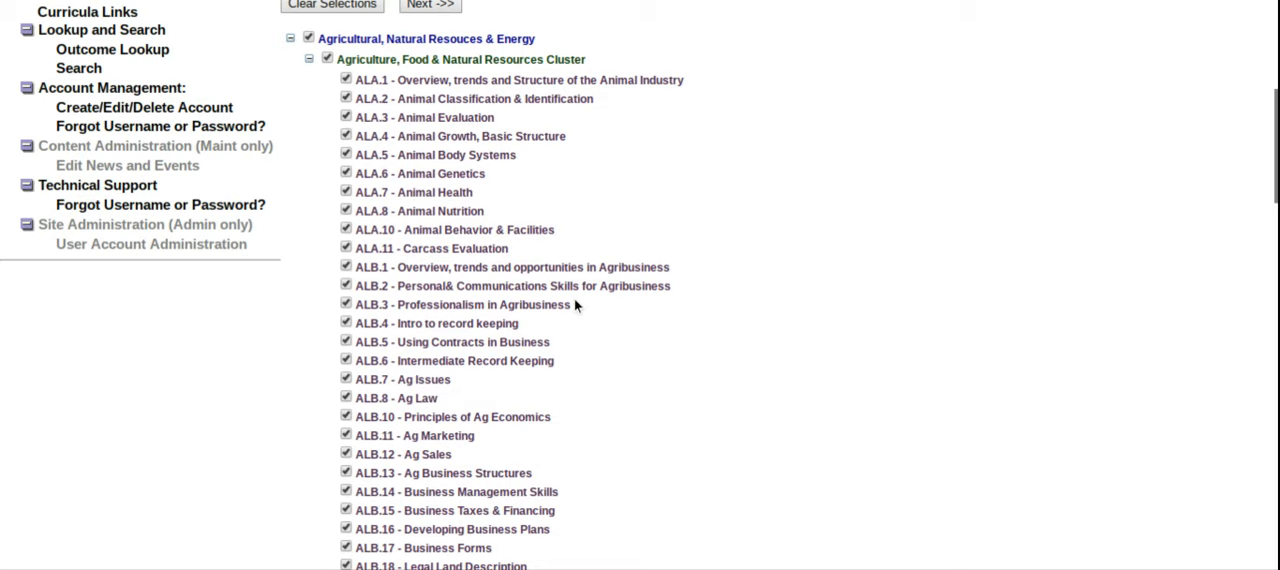
{"action": "scroll", "coordinate": [540, 370], "scroll_direction": "down", "scroll_amount": 20}
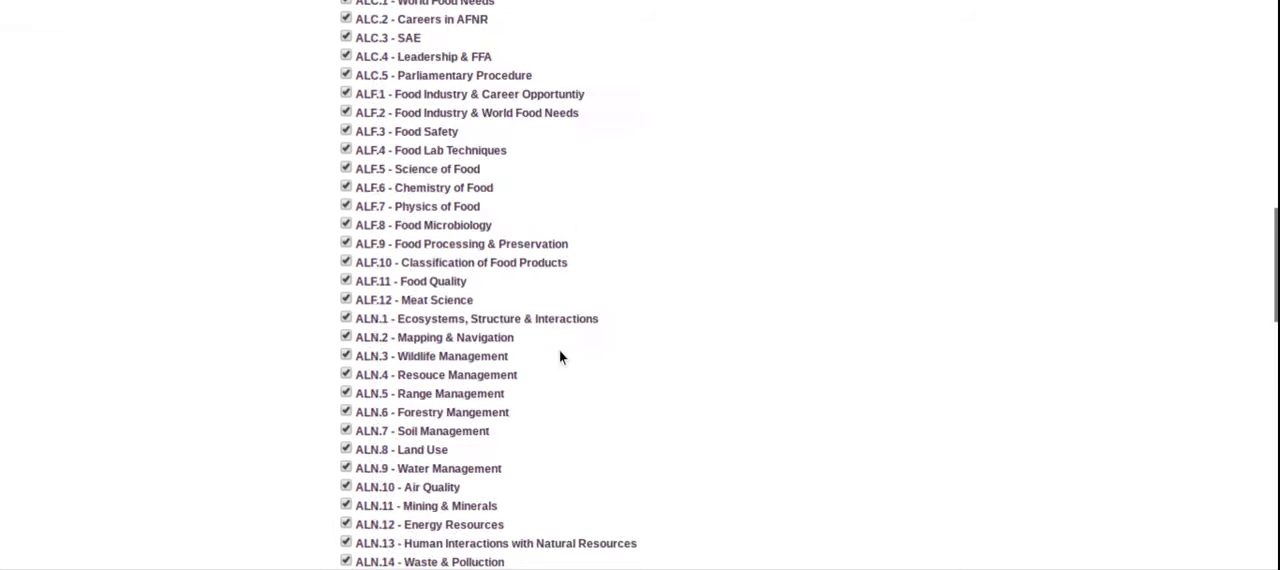
{"action": "scroll", "coordinate": [550, 343], "scroll_direction": "down", "scroll_amount": 1}
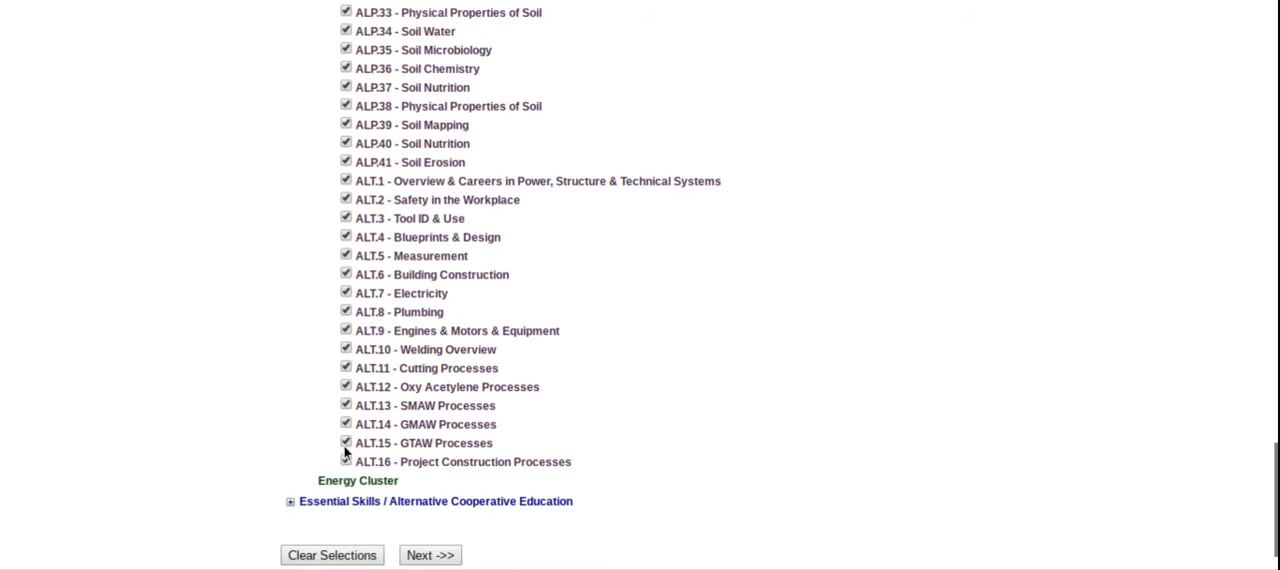
{"action": "left_click", "coordinate": [345, 462]}
{"action": "left_click", "coordinate": [346, 443]}
{"action": "left_click", "coordinate": [347, 426]}
{"action": "left_click", "coordinate": [347, 406]}
{"action": "left_click", "coordinate": [347, 387]}
{"action": "left_click", "coordinate": [348, 368]}
{"action": "left_click", "coordinate": [347, 349]}
{"action": "left_click", "coordinate": [347, 331]}
{"action": "left_click", "coordinate": [347, 312]}
{"action": "left_click", "coordinate": [347, 293]}
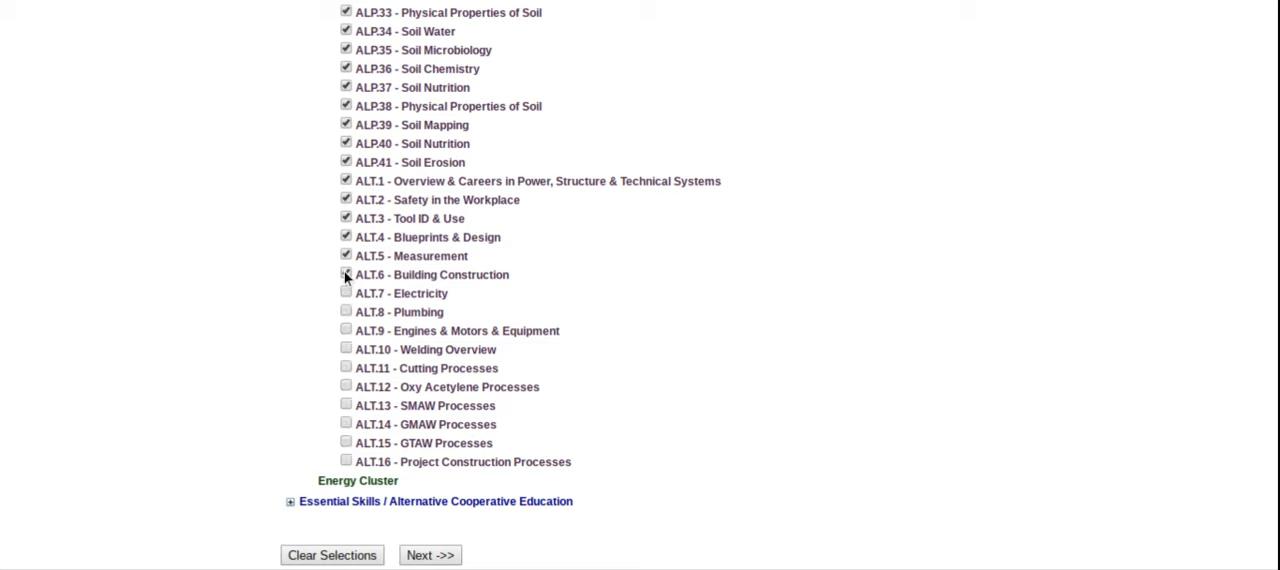
{"action": "left_click", "coordinate": [347, 275]}
Step: Check the remaining unit selections and continue to the review of their skills and evidence outcomes
{"action": "scroll", "coordinate": [729, 357], "scroll_direction": "up", "scroll_amount": 10}
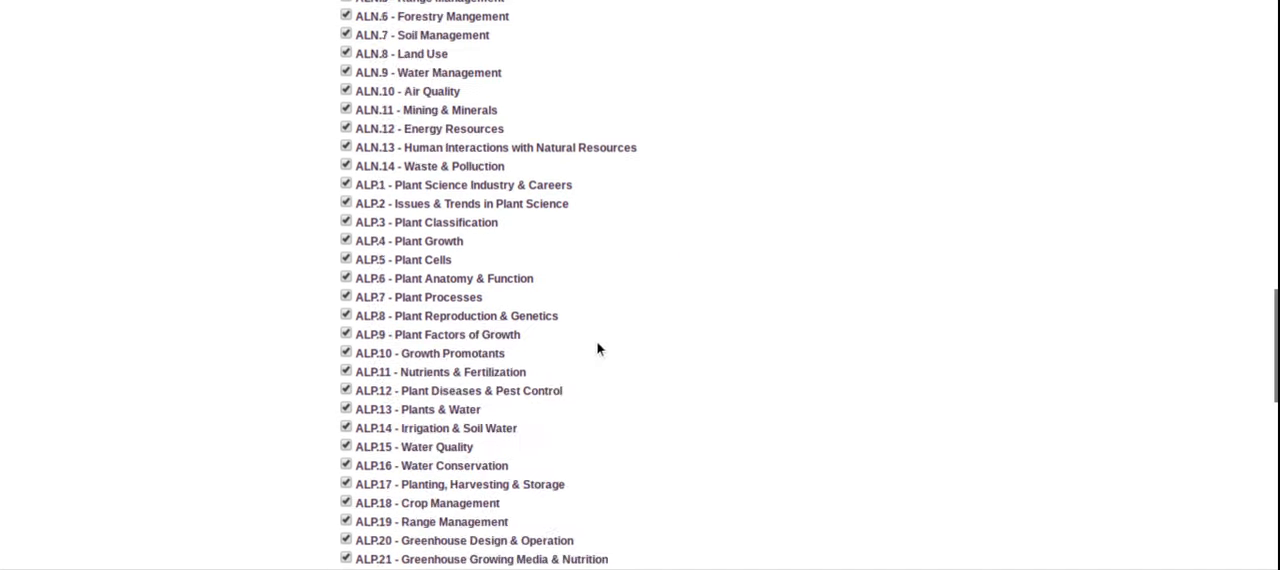
{"action": "scroll", "coordinate": [478, 285], "scroll_direction": "up", "scroll_amount": 8}
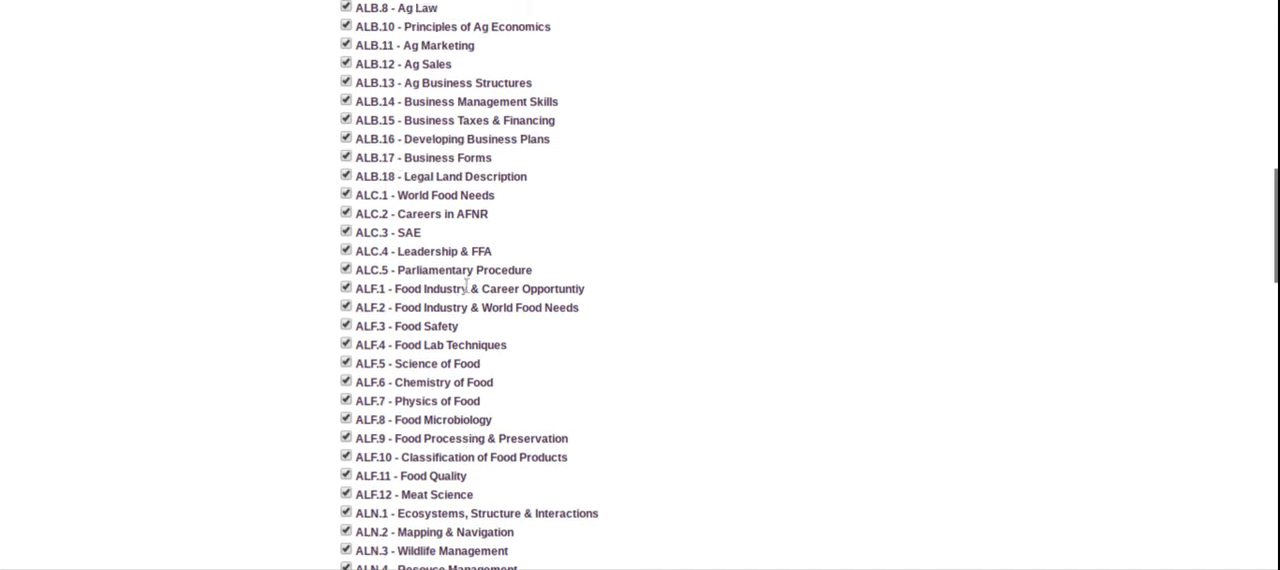
{"action": "scroll", "coordinate": [467, 285], "scroll_direction": "up", "scroll_amount": 2}
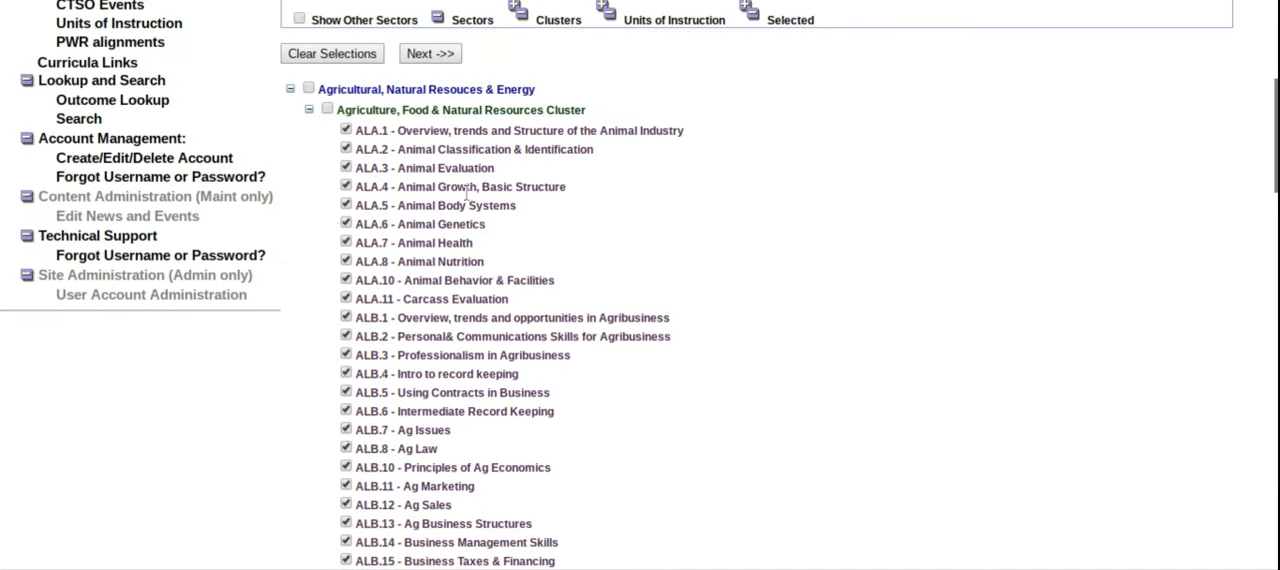
{"action": "scroll", "coordinate": [530, 260], "scroll_direction": "down", "scroll_amount": 15}
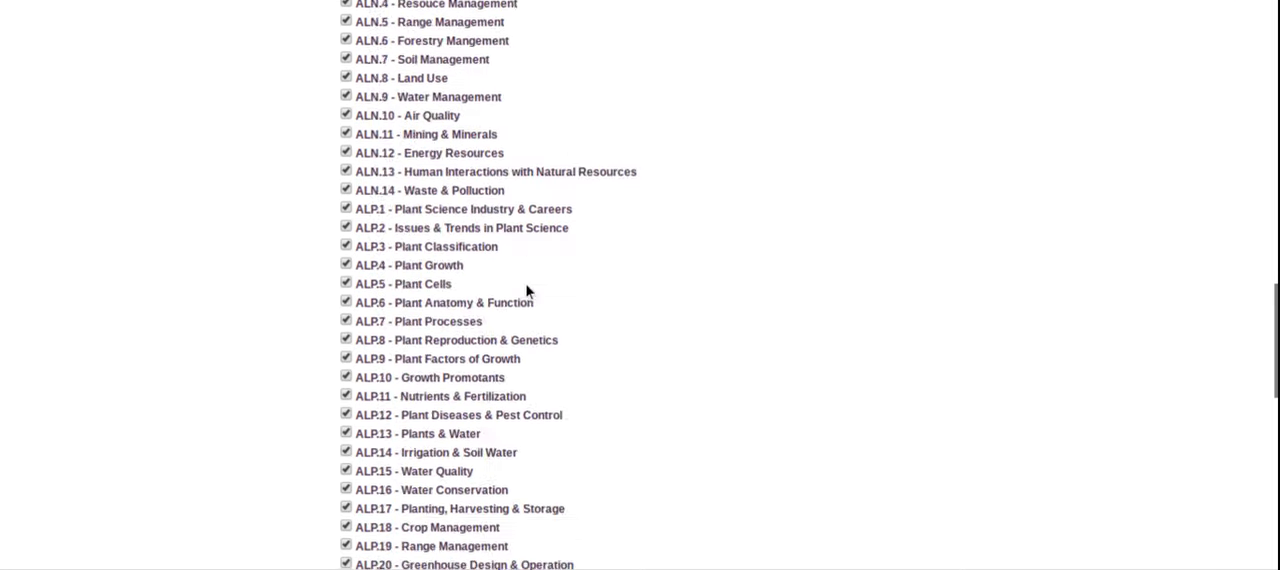
{"action": "scroll", "coordinate": [527, 288], "scroll_direction": "down", "scroll_amount": 5}
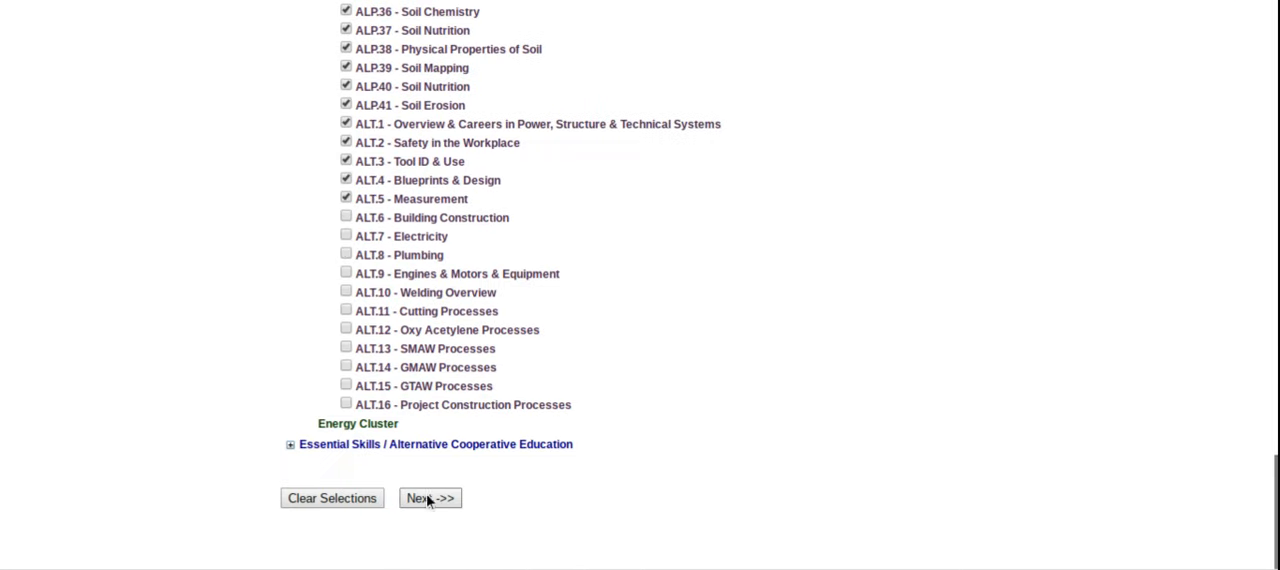
{"action": "left_click", "coordinate": [431, 499]}
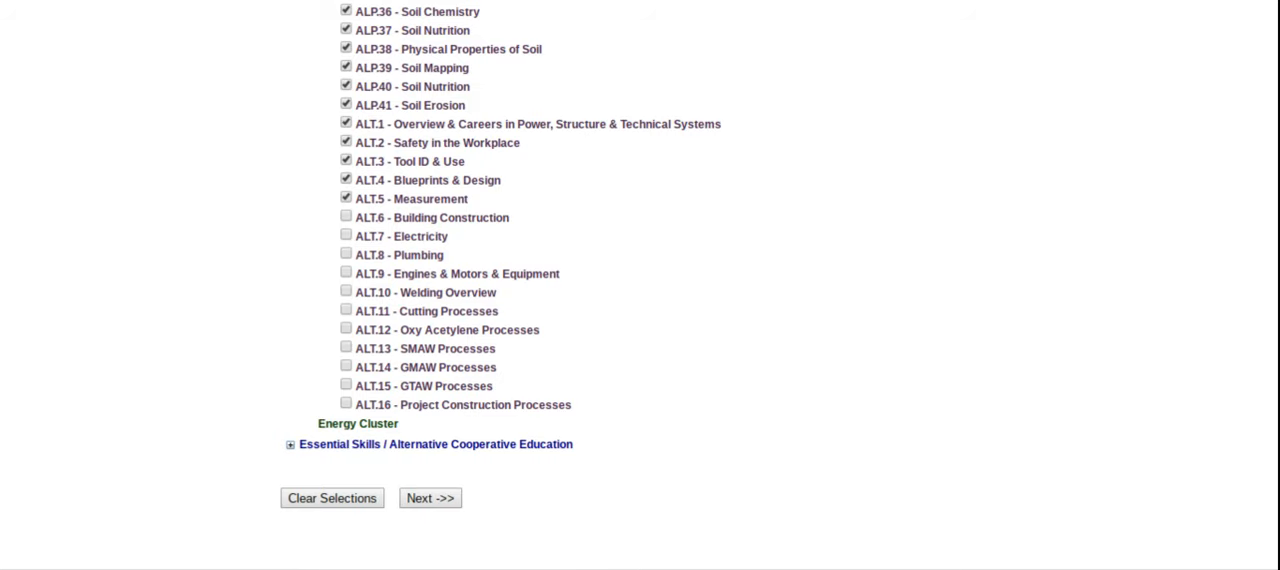
Step: Remove skills ANSC.01.03 and ANSC.01.04 with their evidence outcomes from unit ALA.1
{"action": "scroll", "coordinate": [622, 205], "scroll_direction": "down", "scroll_amount": 2}
{"action": "scroll", "coordinate": [622, 205], "scroll_direction": "down", "scroll_amount": 5}
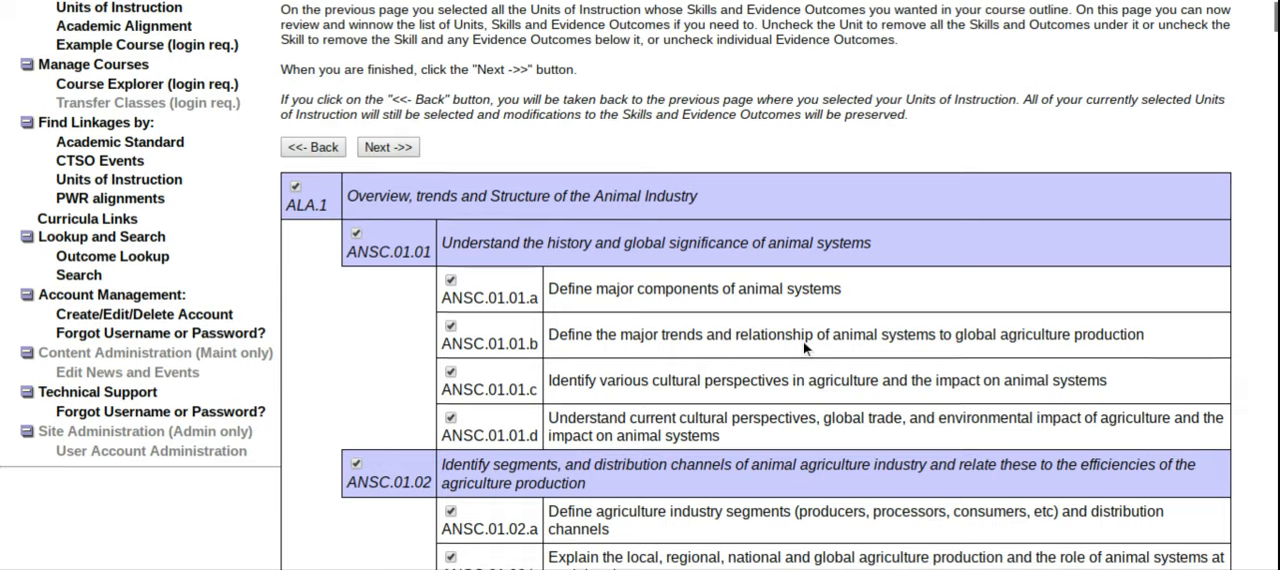
{"action": "scroll", "coordinate": [804, 345], "scroll_direction": "down", "scroll_amount": 1}
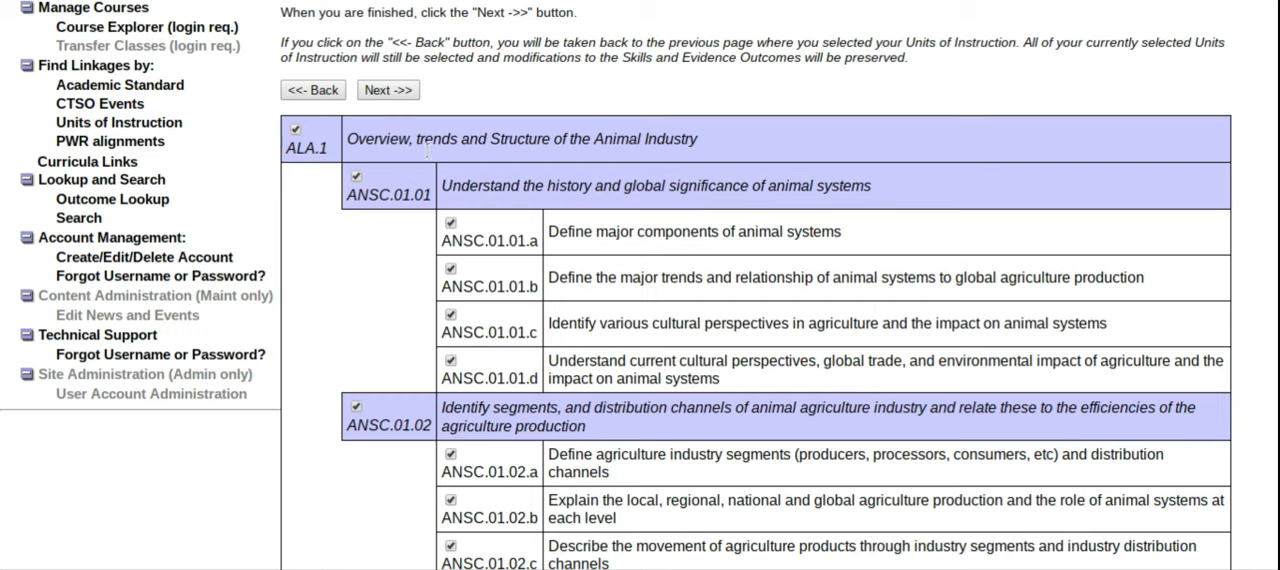
{"action": "scroll", "coordinate": [528, 275], "scroll_direction": "down", "scroll_amount": 5}
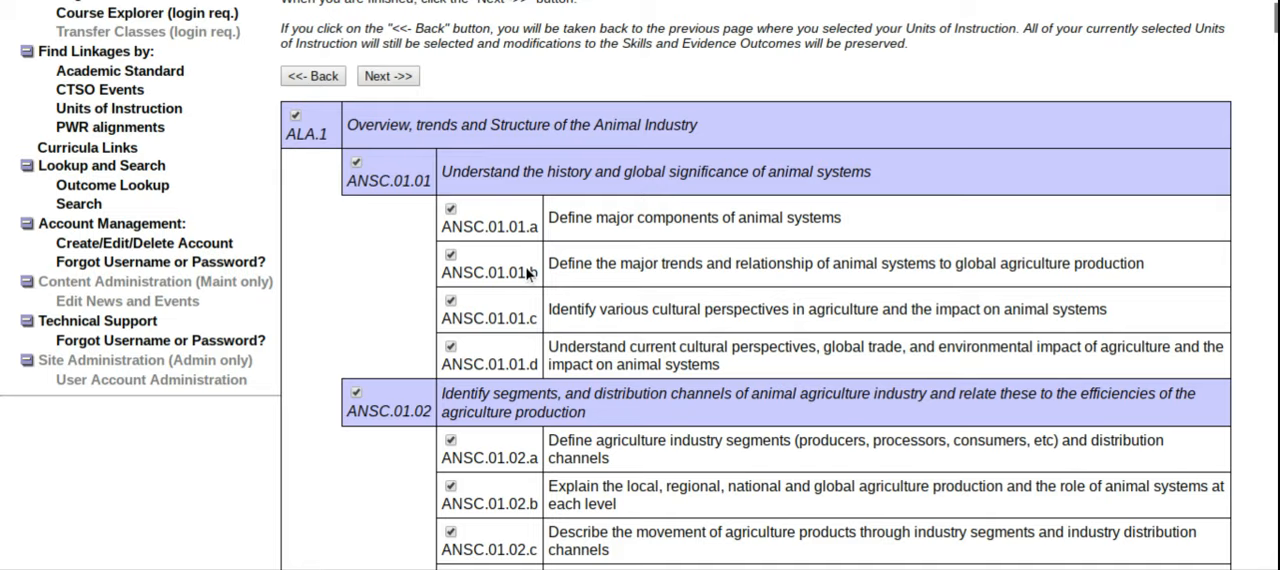
{"action": "scroll", "coordinate": [528, 275], "scroll_direction": "down", "scroll_amount": 1}
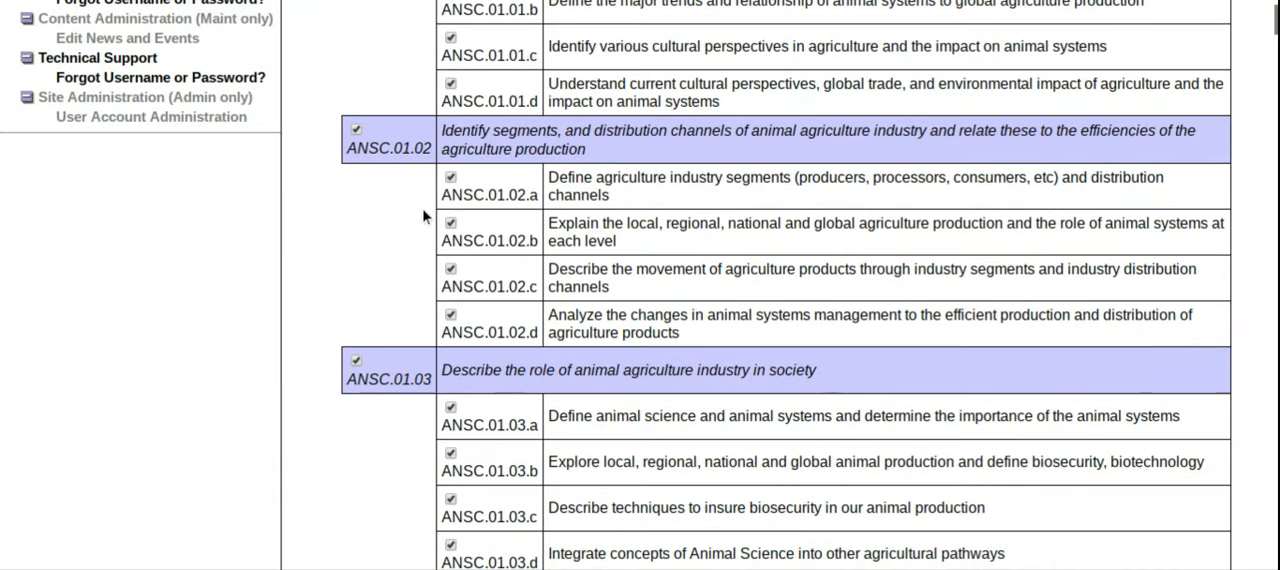
{"action": "scroll", "coordinate": [593, 325], "scroll_direction": "down", "scroll_amount": 1}
{"action": "scroll", "coordinate": [593, 325], "scroll_direction": "down", "scroll_amount": 3}
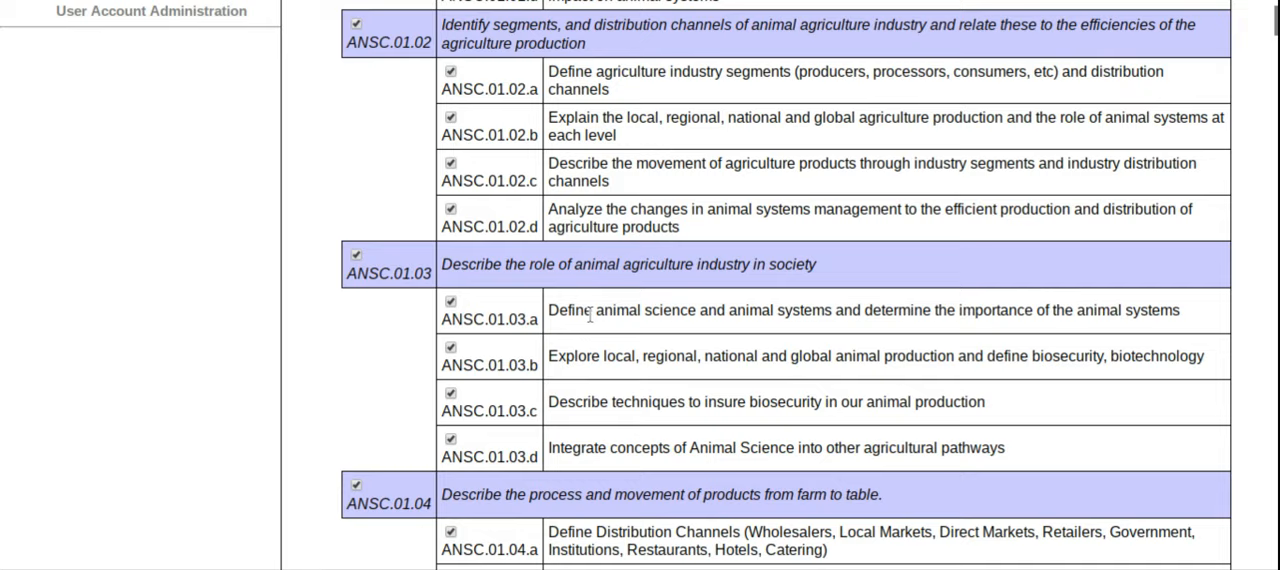
{"action": "left_click", "coordinate": [356, 218]}
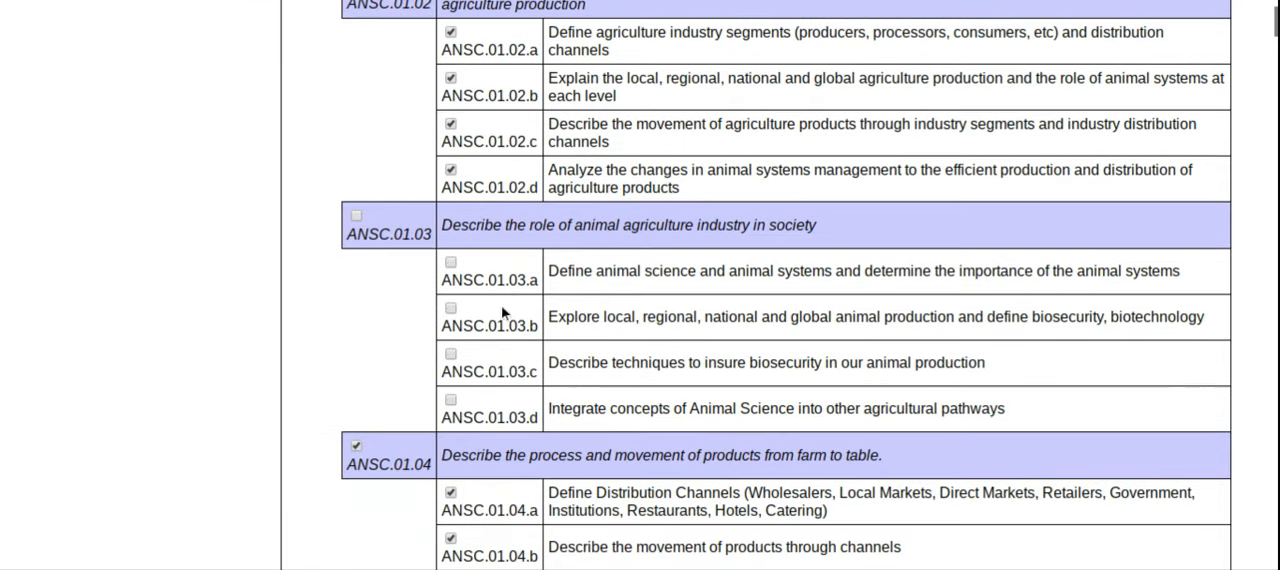
{"action": "left_click", "coordinate": [356, 446]}
Step: Remove the whole unit ALA.10 Animal Behavior & Facilities from the outline
{"action": "scroll", "coordinate": [550, 335], "scroll_direction": "down", "scroll_amount": 6}
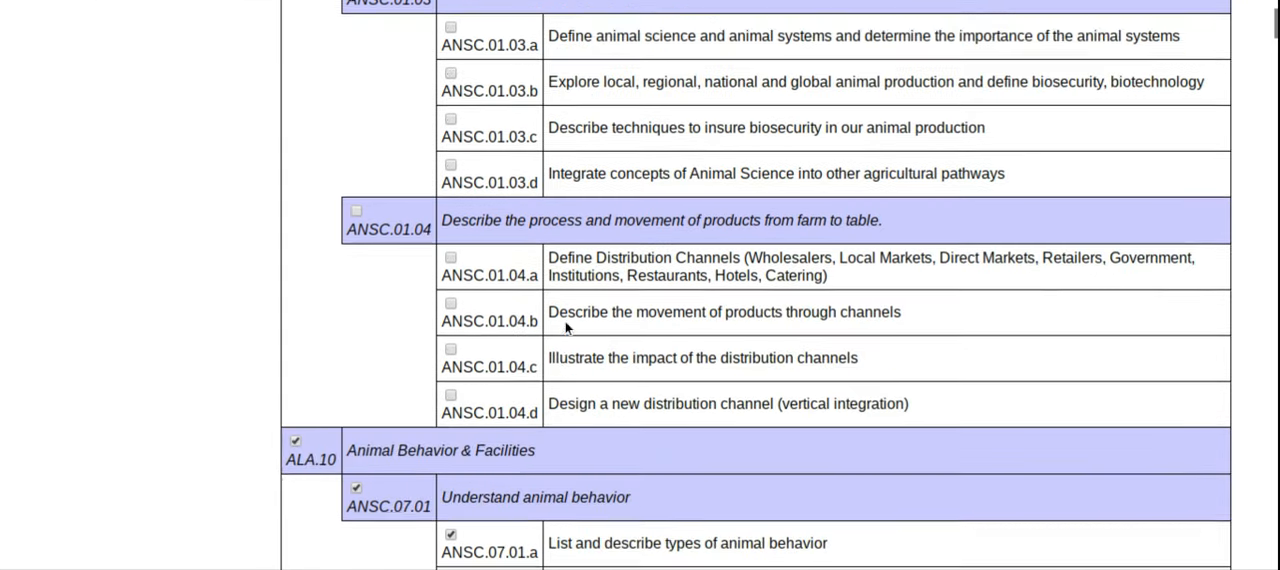
{"action": "scroll", "coordinate": [540, 395], "scroll_direction": "down", "scroll_amount": 3}
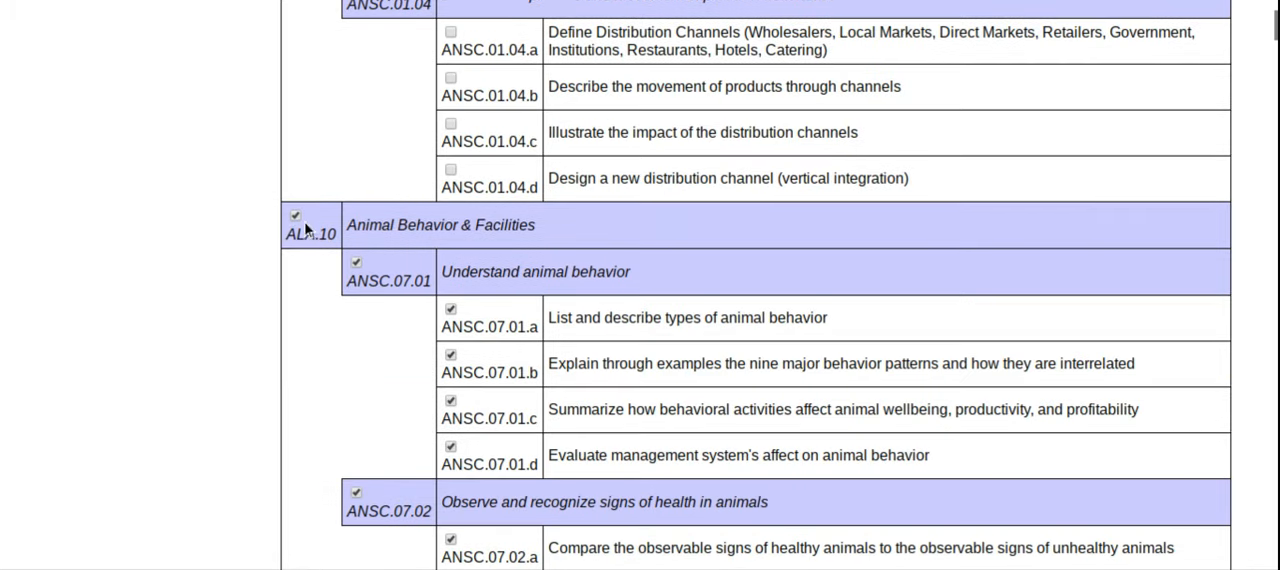
{"action": "left_click", "coordinate": [295, 218]}
Step: Check the remaining skill and evidence outcome selections through unit ALT.5 Measurement and continue to the output format and supplementary information
{"action": "scroll", "coordinate": [391, 271], "scroll_direction": "down", "scroll_amount": 15}
{"action": "scroll", "coordinate": [574, 270], "scroll_direction": "down", "scroll_amount": 20}
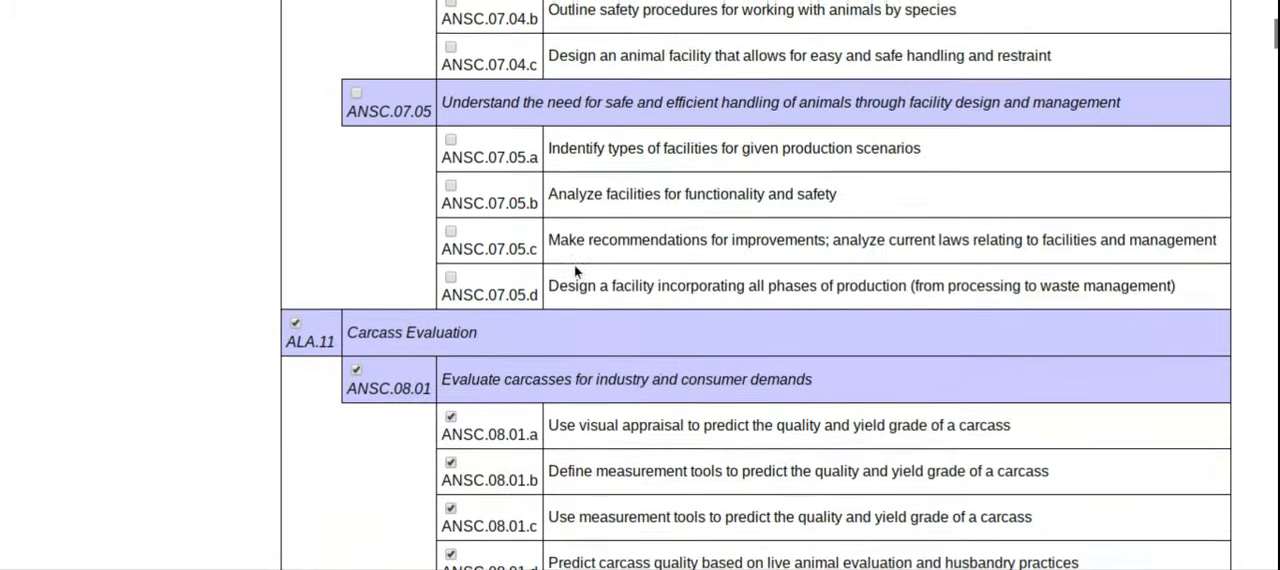
{"action": "scroll", "coordinate": [558, 245], "scroll_direction": "down", "scroll_amount": 9}
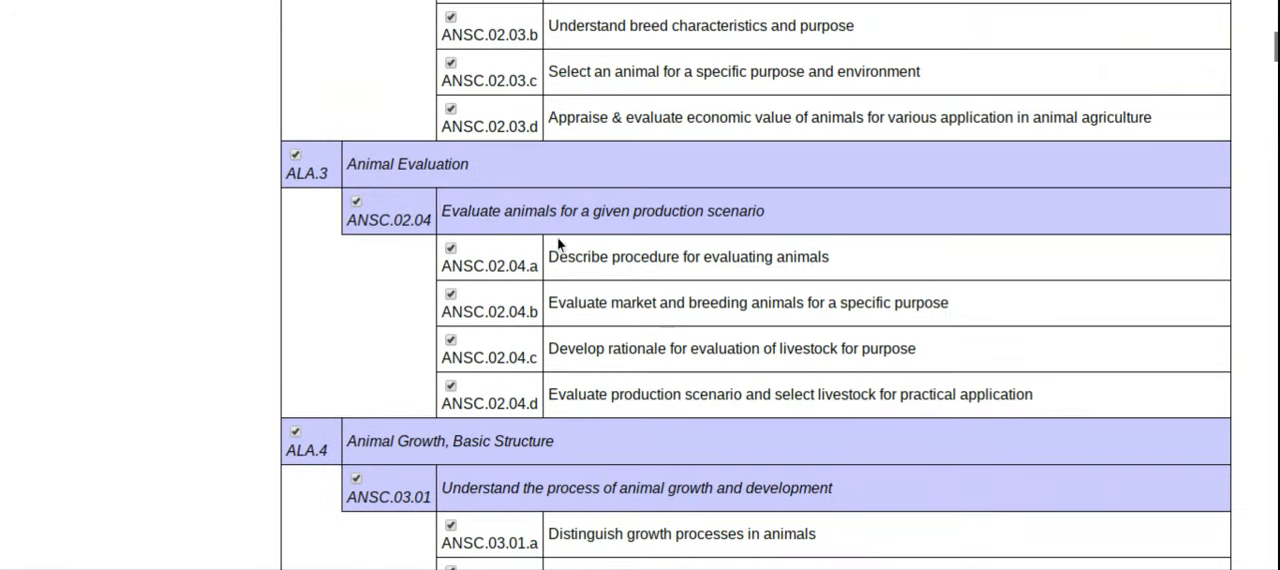
{"action": "left_click_drag", "start_coordinate": [1274, 52], "coordinate": [1268, 565]}
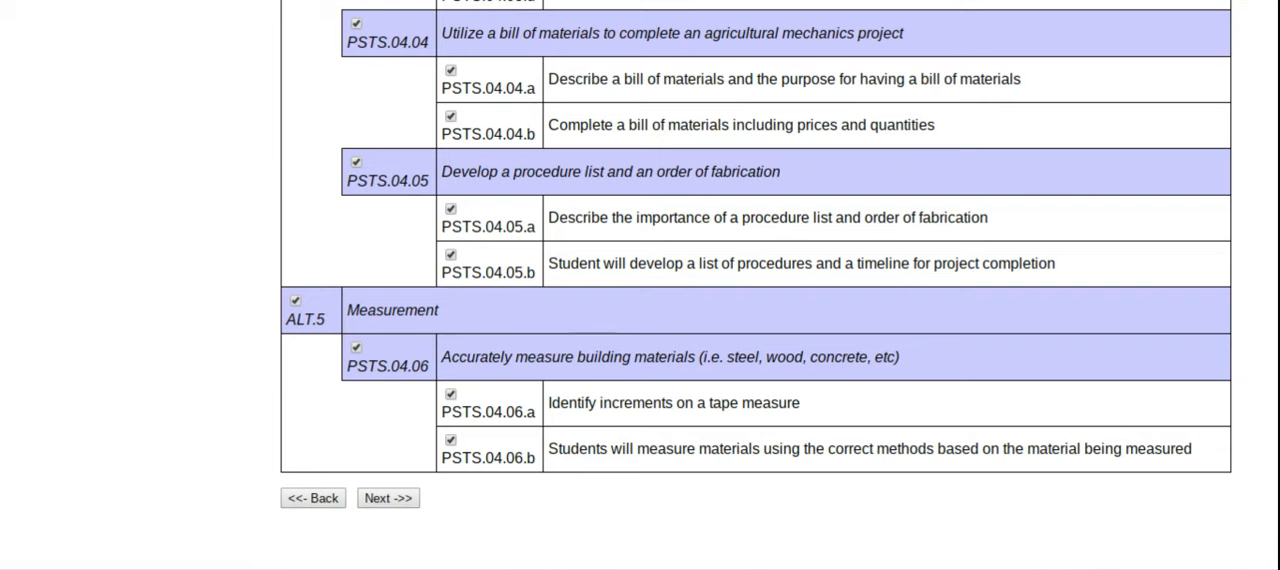
{"action": "scroll", "coordinate": [755, 285], "scroll_direction": "up", "scroll_amount": 1}
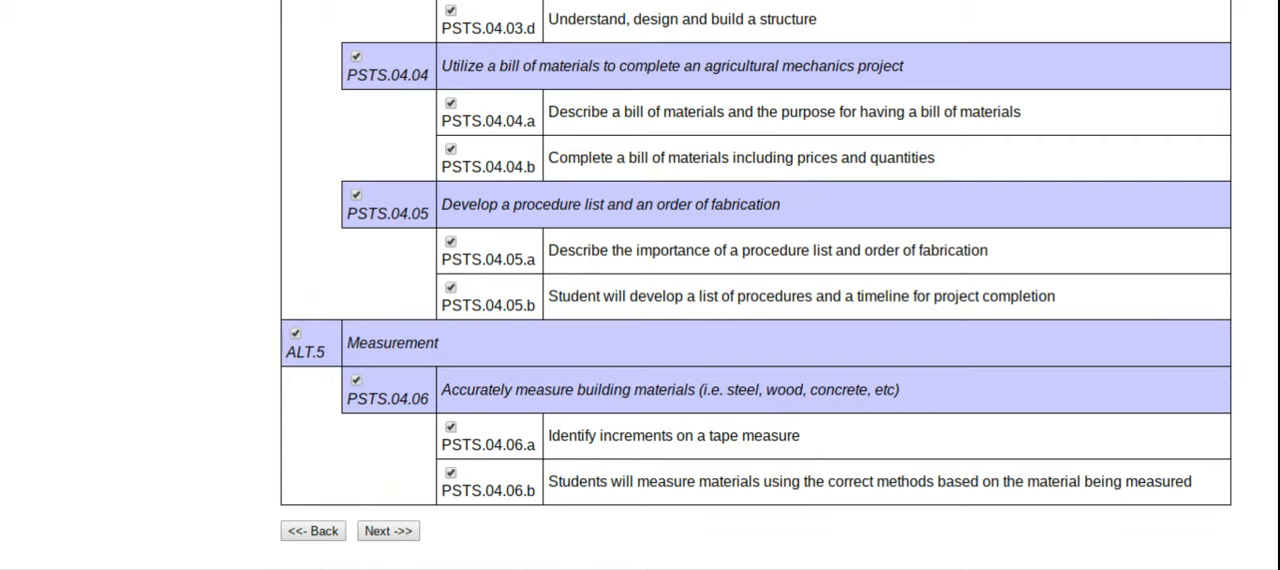
{"action": "scroll", "coordinate": [755, 285], "scroll_direction": "up", "scroll_amount": 3}
{"action": "scroll", "coordinate": [755, 285], "scroll_direction": "down", "scroll_amount": 3}
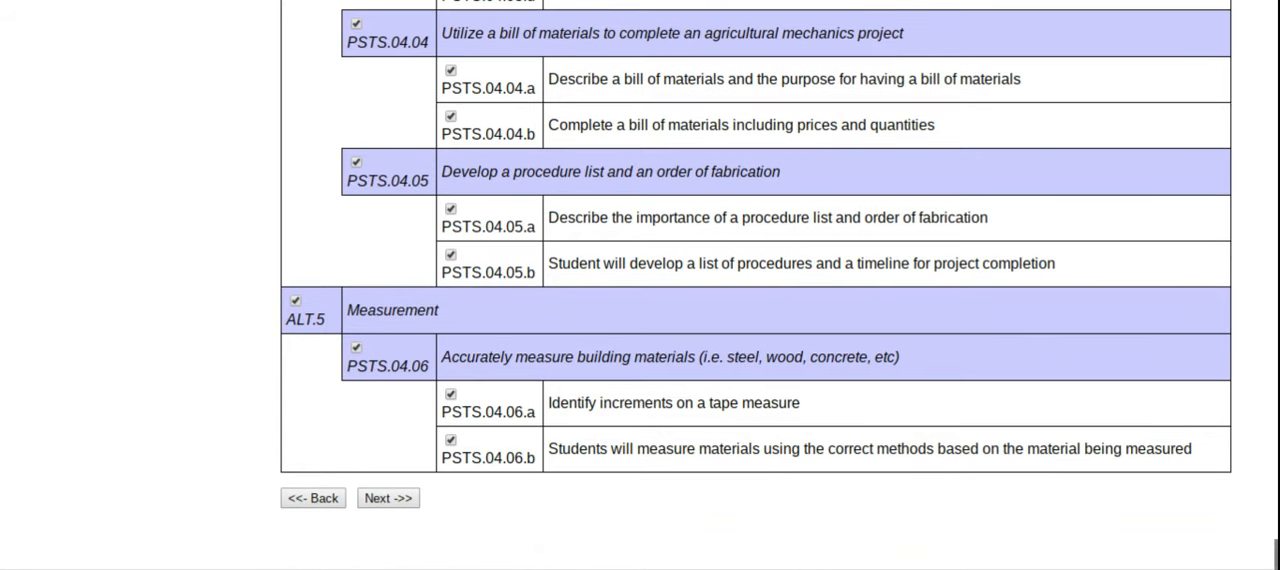
{"action": "left_click", "coordinate": [390, 498]}
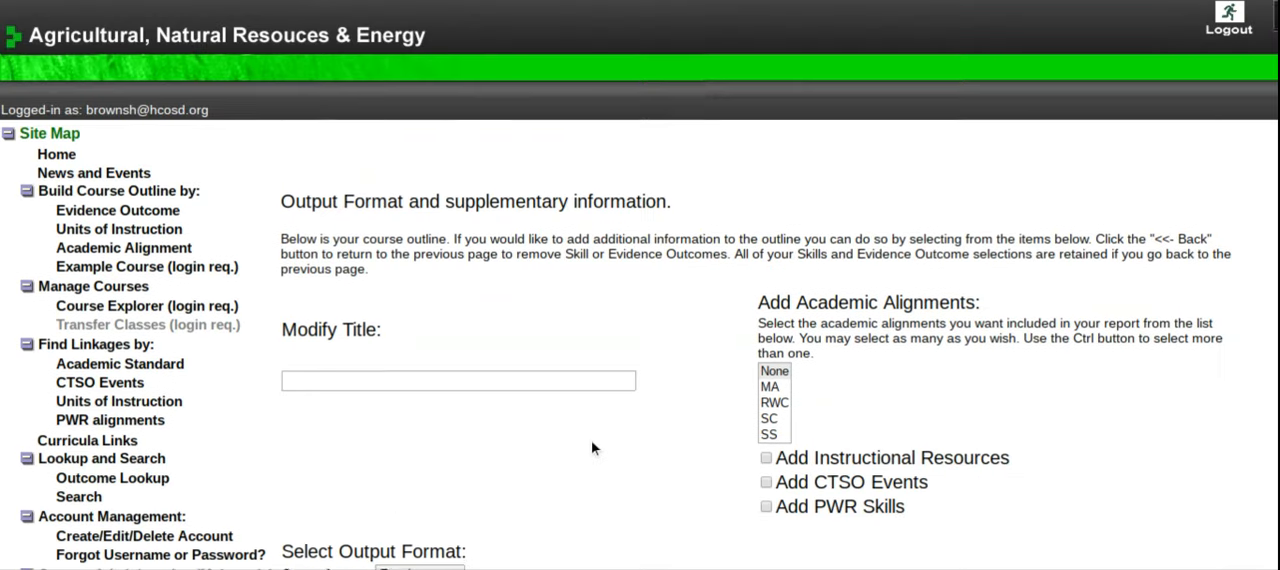
Step: Check the generated course outline from unit ALA.1 onward and apply the Excel output format to it
{"action": "scroll", "coordinate": [591, 448], "scroll_direction": "down", "scroll_amount": 5}
{"action": "scroll", "coordinate": [591, 438], "scroll_direction": "down", "scroll_amount": 1}
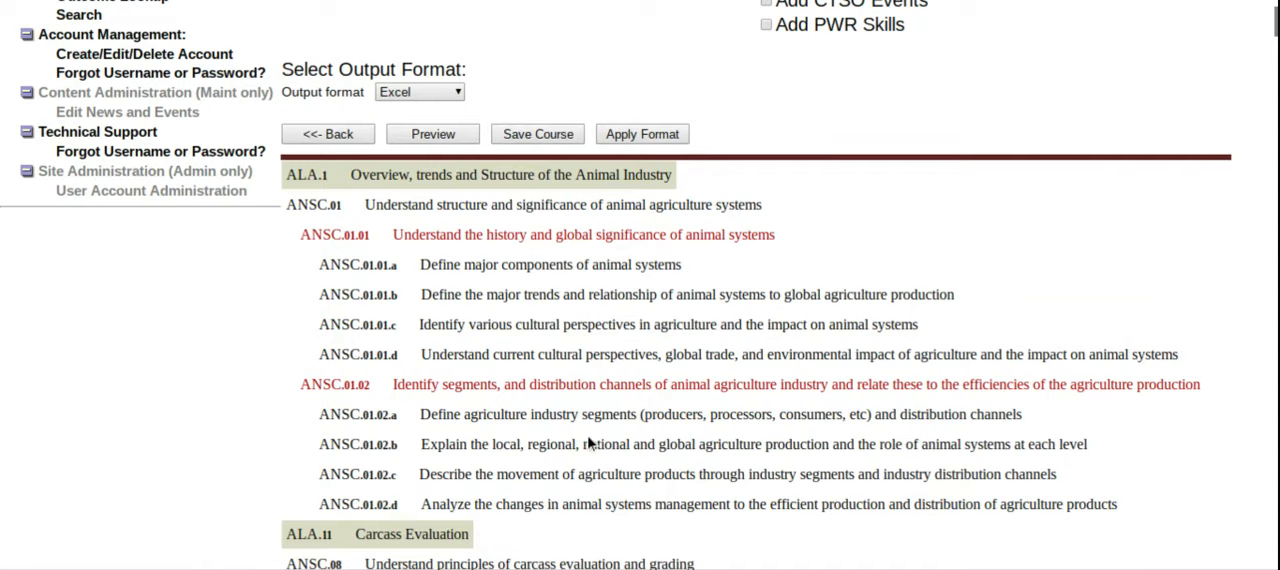
{"action": "scroll", "coordinate": [596, 252], "scroll_direction": "down", "scroll_amount": 3}
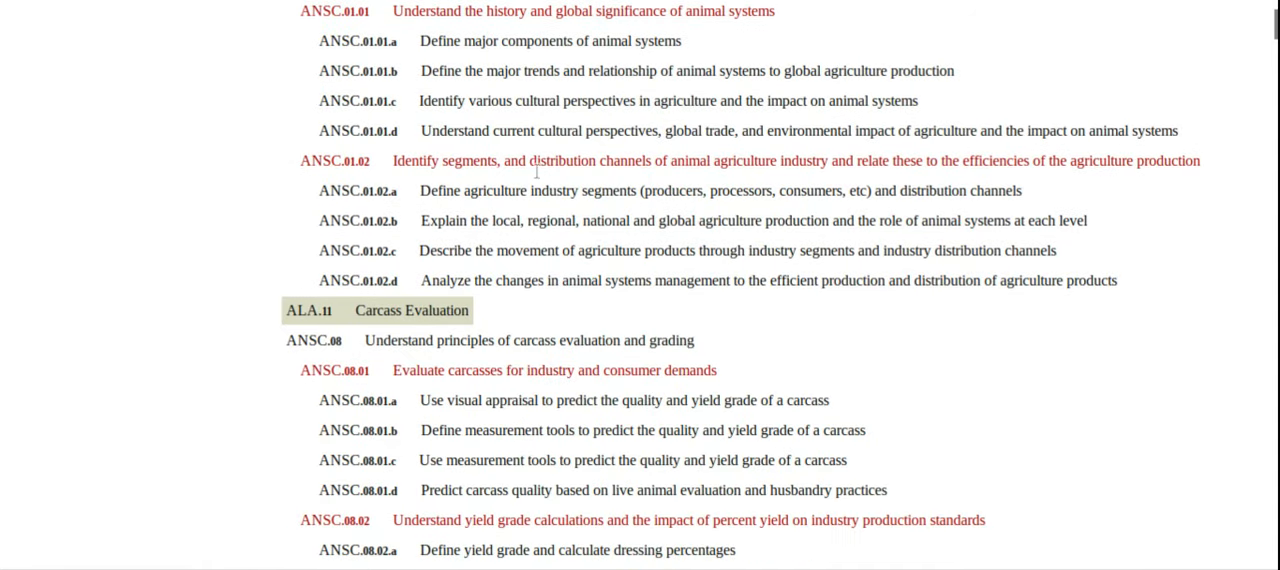
{"action": "scroll", "coordinate": [516, 194], "scroll_direction": "up", "scroll_amount": 2}
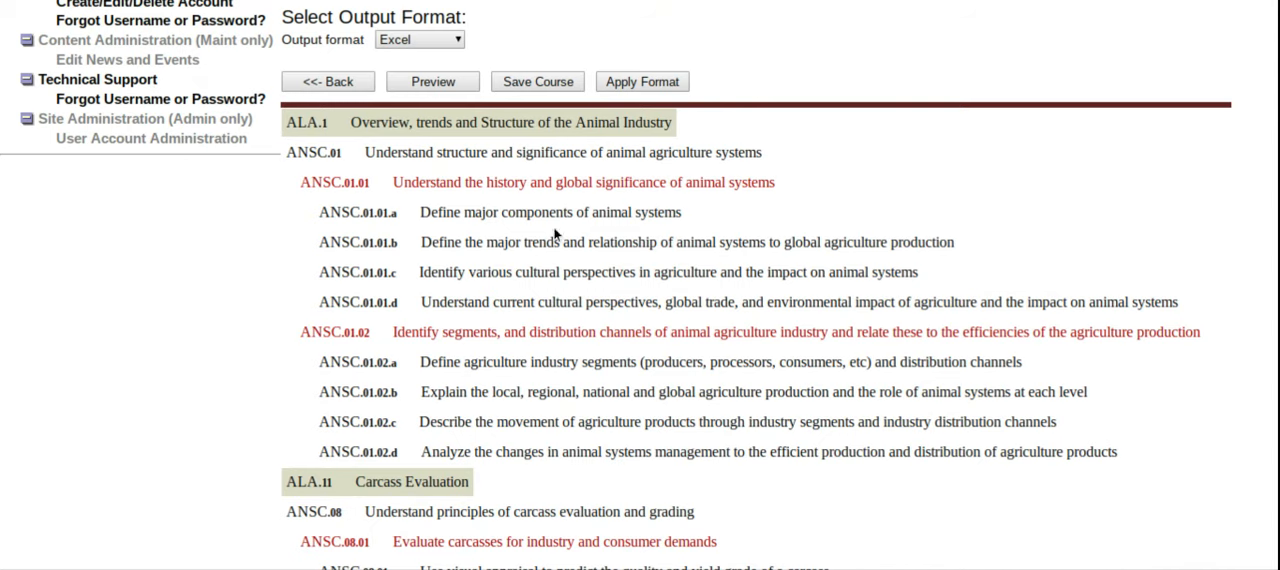
{"action": "scroll", "coordinate": [720, 278], "scroll_direction": "down", "scroll_amount": 1}
{"action": "scroll", "coordinate": [560, 220], "scroll_direction": "up", "scroll_amount": 3}
{"action": "scroll", "coordinate": [531, 203], "scroll_direction": "up", "scroll_amount": 3}
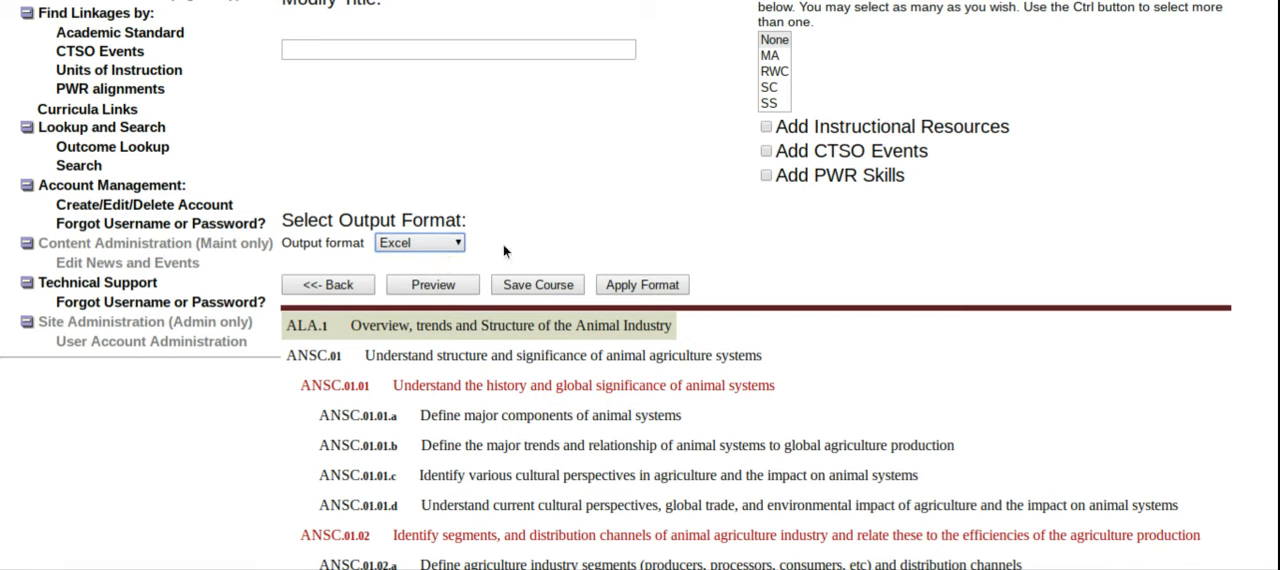
{"action": "left_click", "coordinate": [660, 290]}
Step: Examine the course outline's units ALA.1 and ALA.11 together with the title, academic alignment and supplementary information options
{"action": "scroll", "coordinate": [800, 268], "scroll_direction": "down", "scroll_amount": 3}
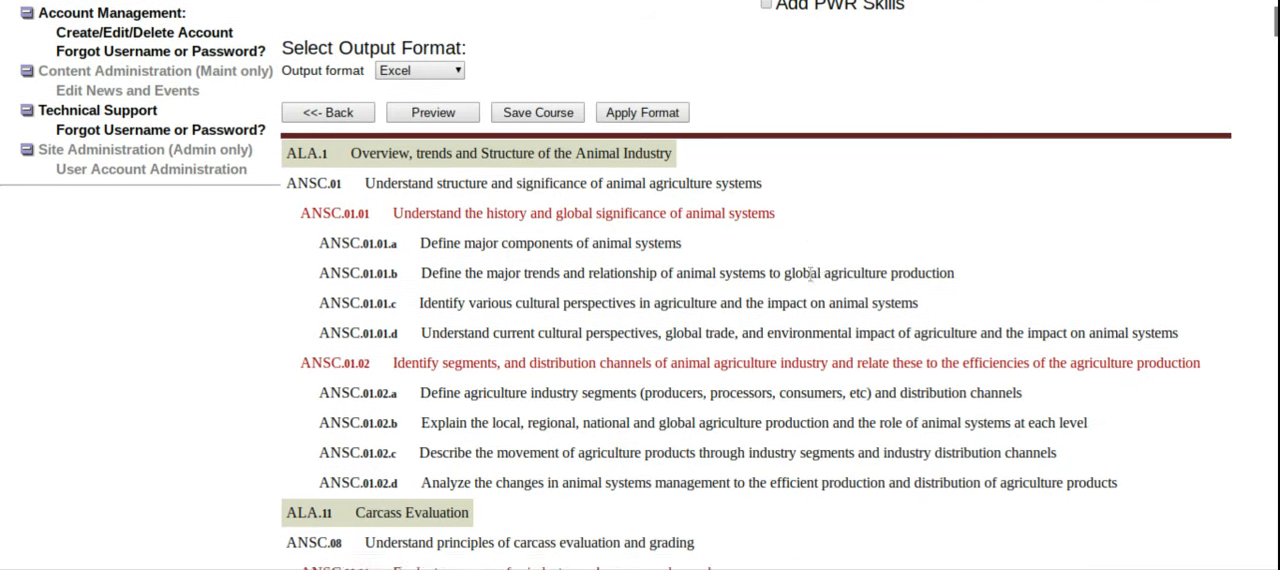
{"action": "scroll", "coordinate": [620, 372], "scroll_direction": "down", "scroll_amount": 6}
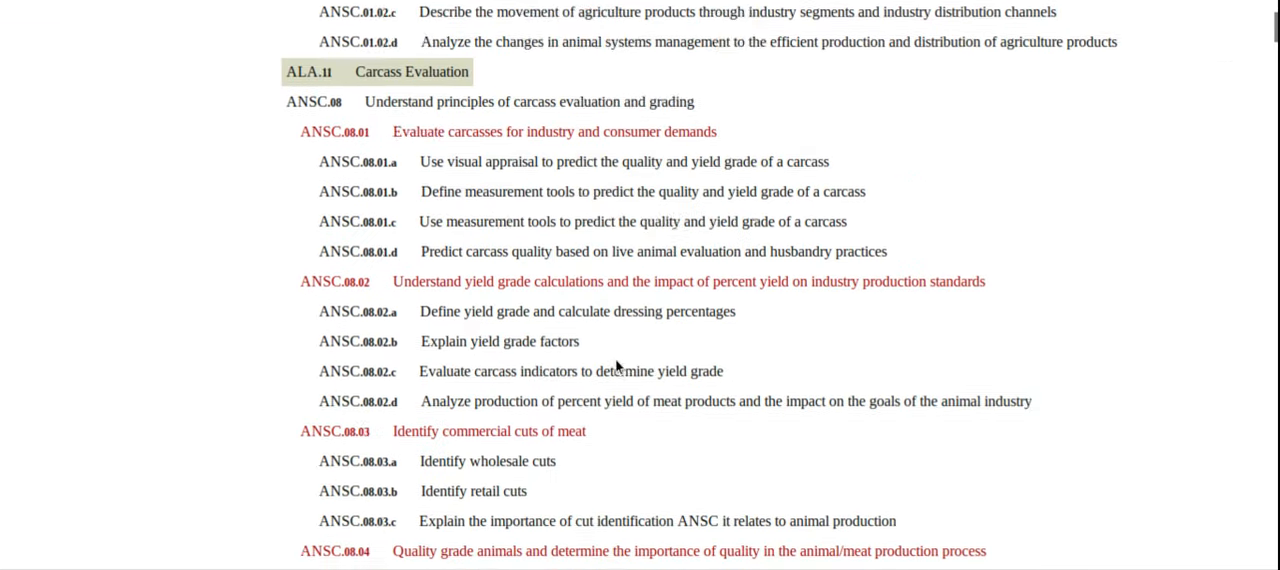
{"action": "scroll", "coordinate": [618, 368], "scroll_direction": "down", "scroll_amount": 1}
{"action": "scroll", "coordinate": [614, 362], "scroll_direction": "up", "scroll_amount": 10}
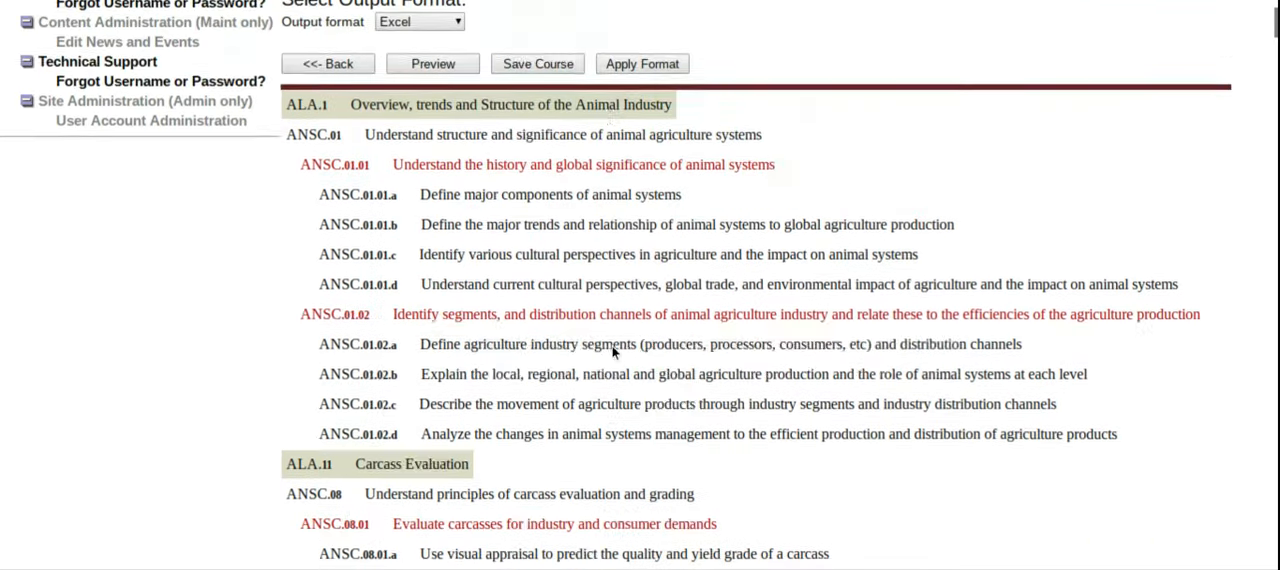
{"action": "scroll", "coordinate": [643, 360], "scroll_direction": "up", "scroll_amount": 3}
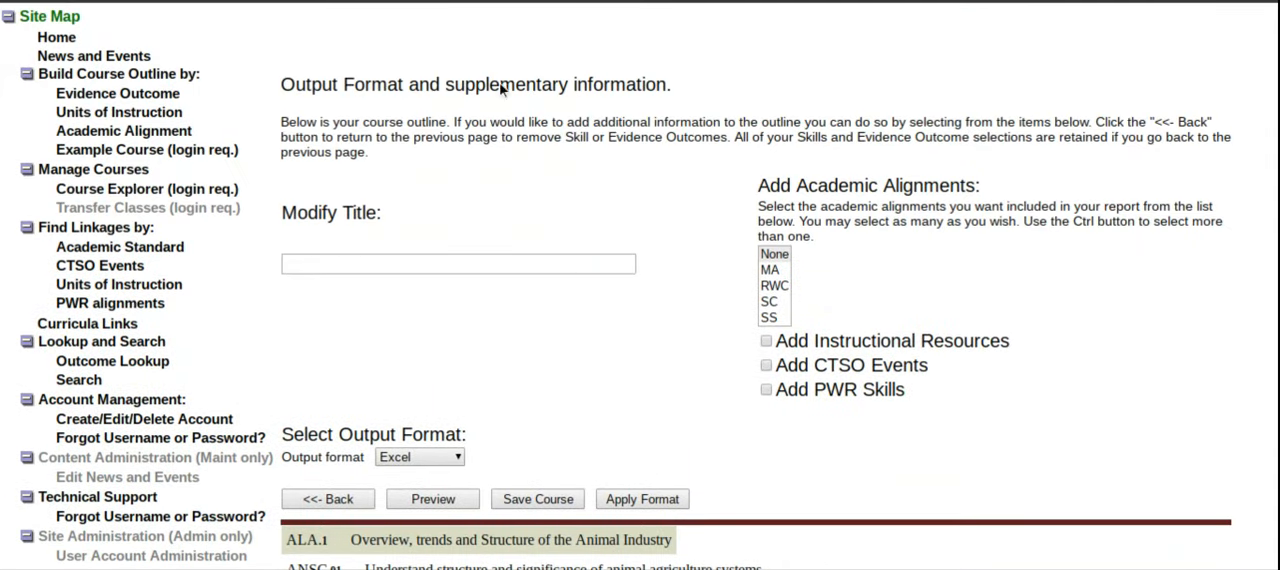
{"action": "scroll", "coordinate": [560, 200], "scroll_direction": "up", "scroll_amount": 1}
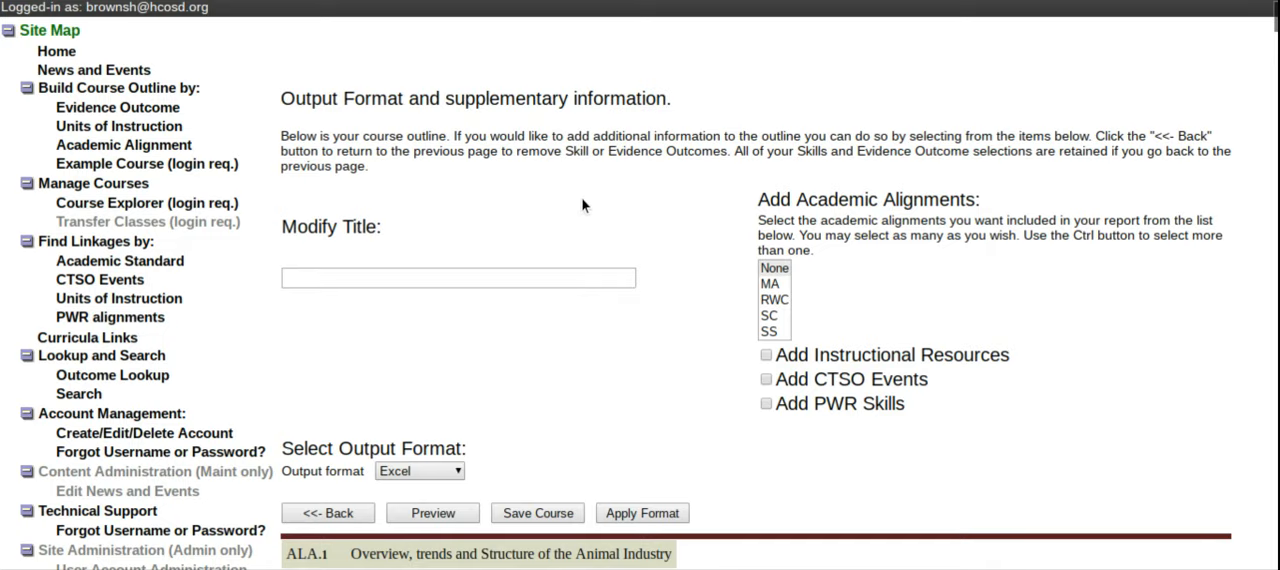
{"action": "scroll", "coordinate": [580, 208], "scroll_direction": "down", "scroll_amount": 3}
{"action": "scroll", "coordinate": [578, 208], "scroll_direction": "down", "scroll_amount": 2}
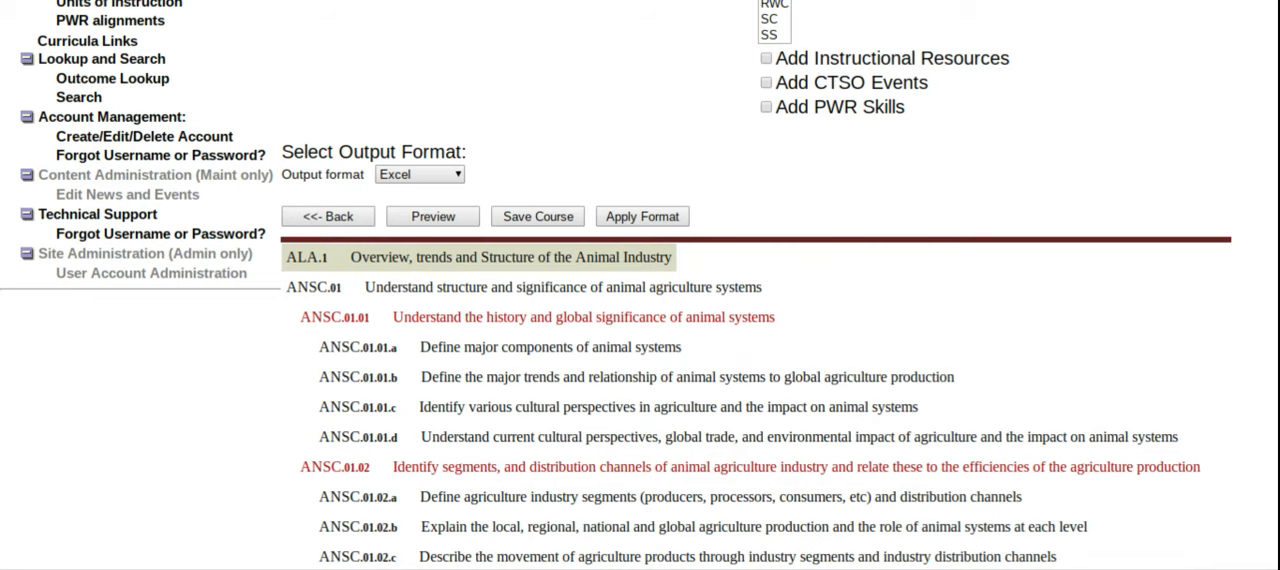
{"action": "scroll", "coordinate": [673, 237], "scroll_direction": "down", "scroll_amount": 8}
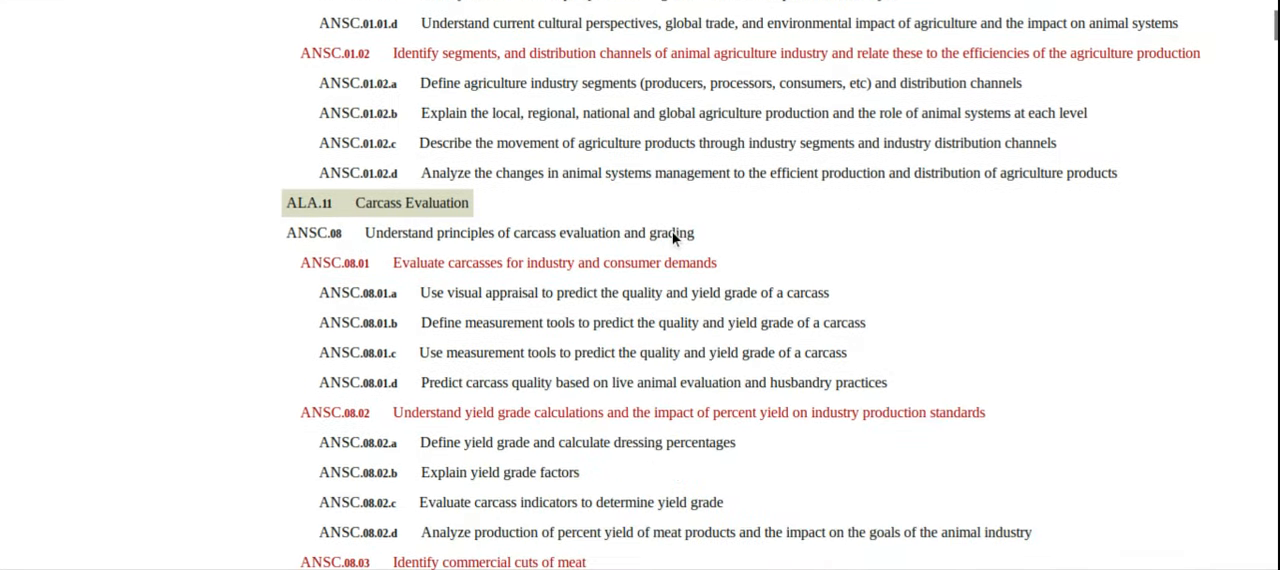
{"action": "scroll", "coordinate": [673, 237], "scroll_direction": "down", "scroll_amount": 4}
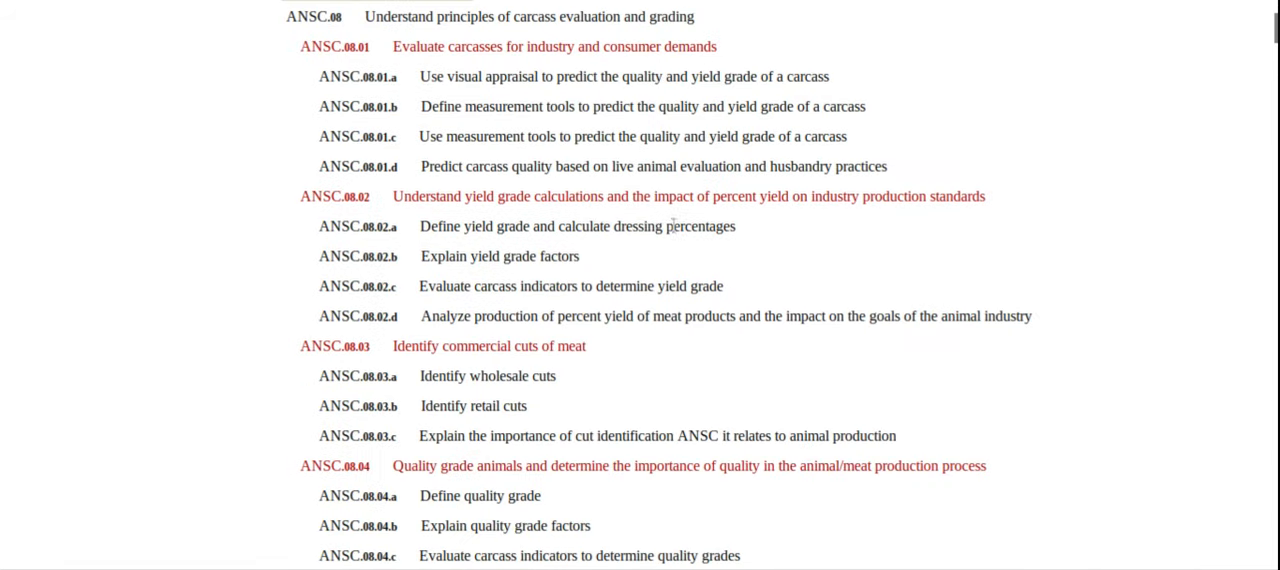
{"action": "scroll", "coordinate": [672, 226], "scroll_direction": "up", "scroll_amount": 15}
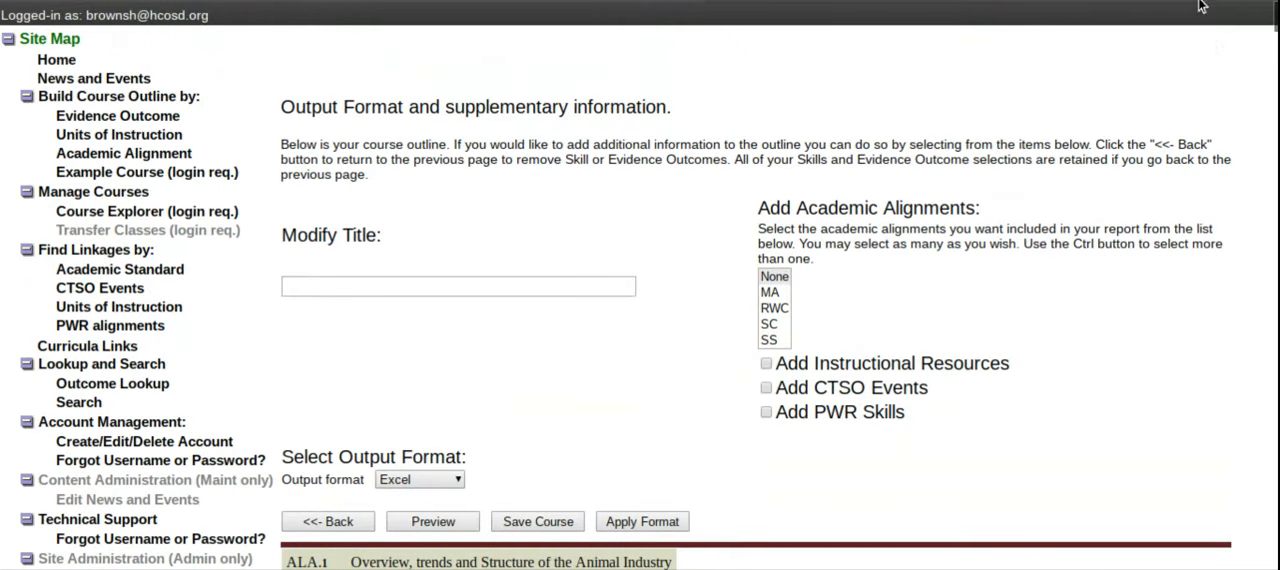